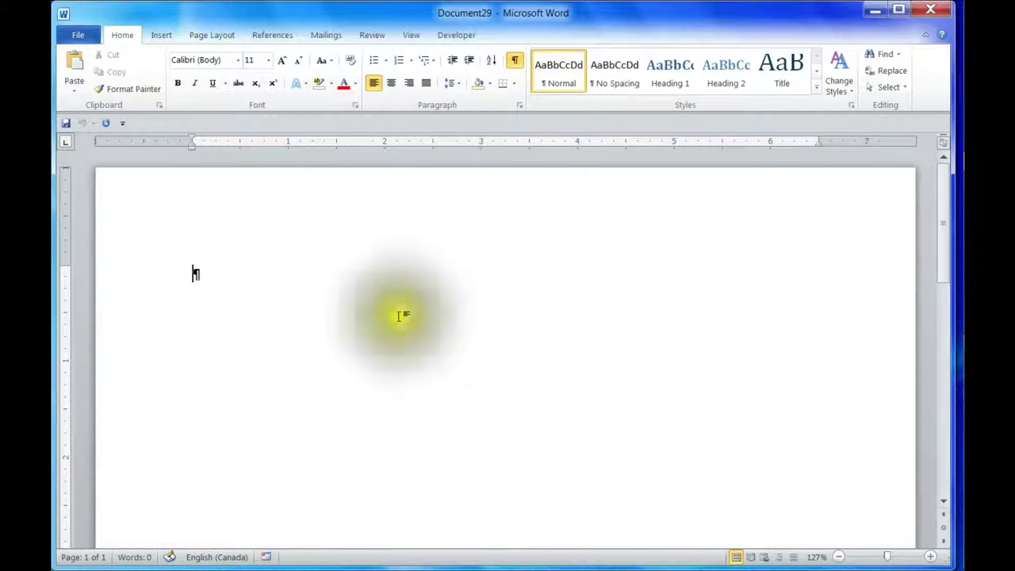
{"action": "left_click", "coordinate": [399, 312]}
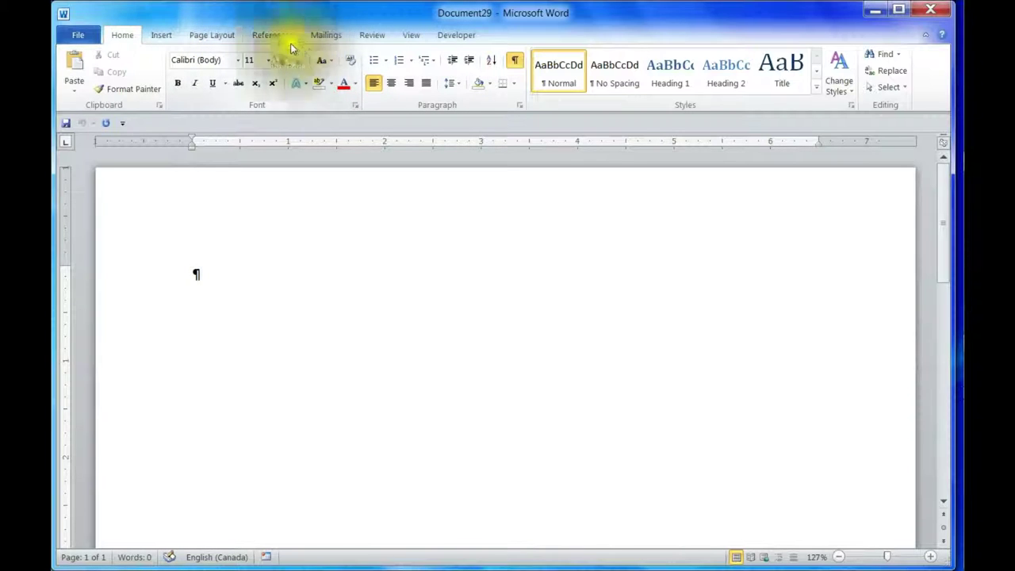
{"action": "left_click", "coordinate": [163, 36]}
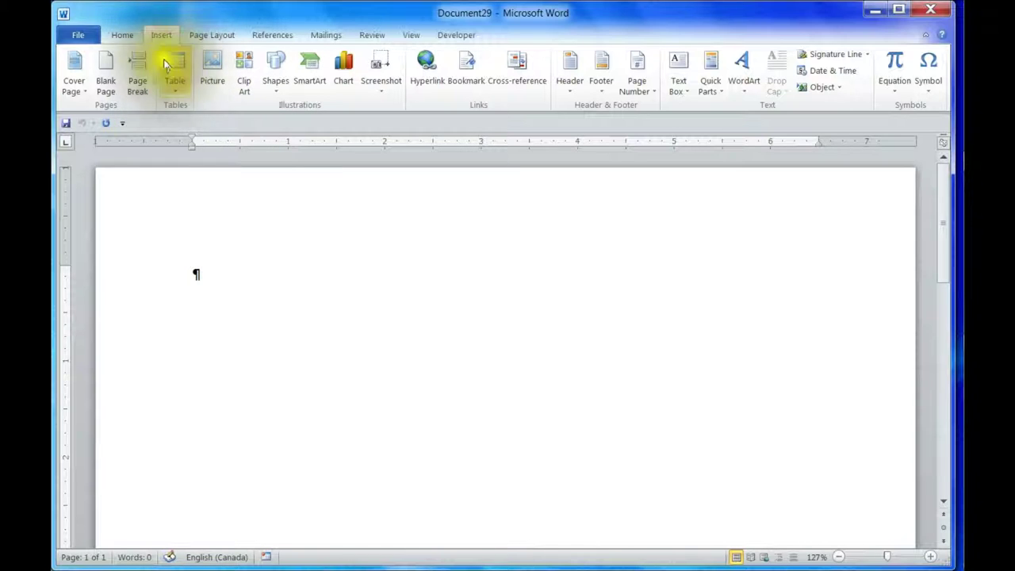
{"action": "left_click", "coordinate": [127, 38]}
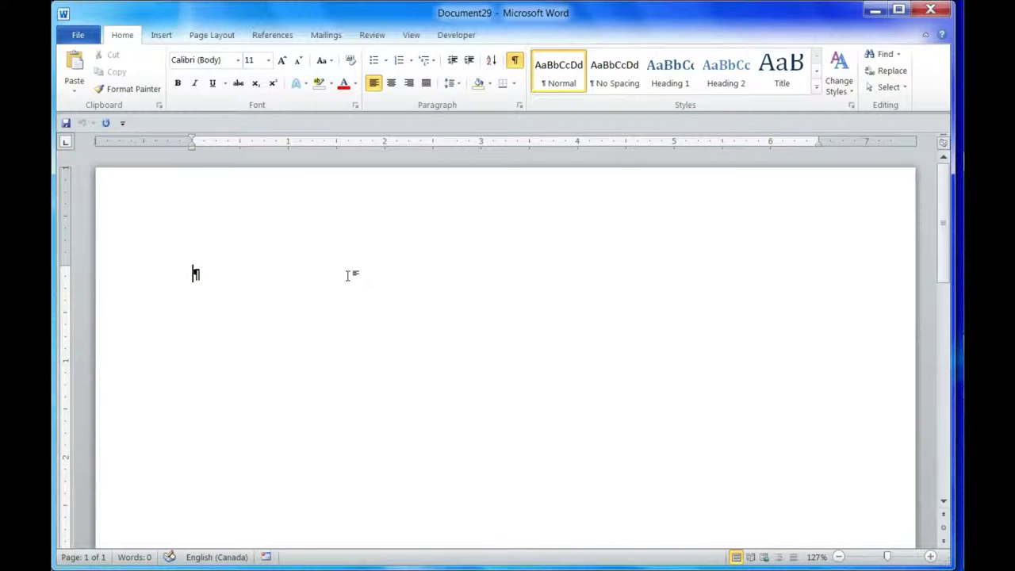
Look through the available table insertion options and the built-in Quick Tables gallery without inserting a table
{"action": "key", "text": "alt"}
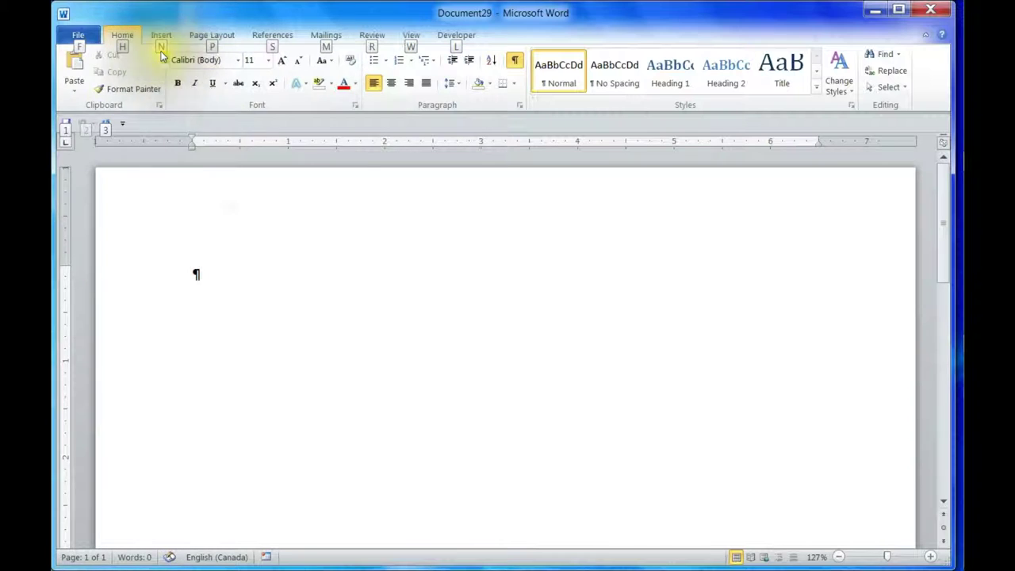
{"action": "key", "text": "n"}
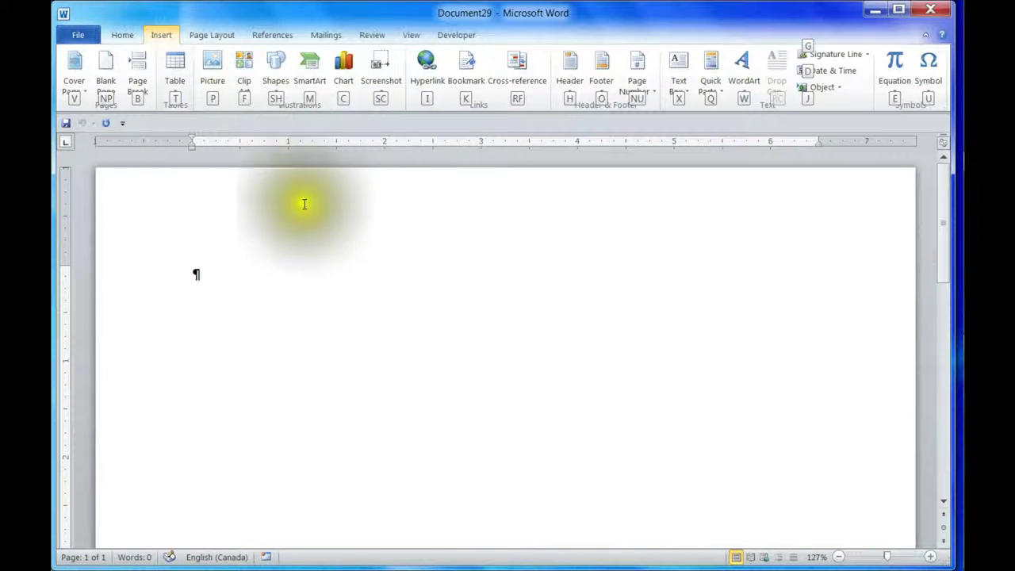
{"action": "key", "text": "t"}
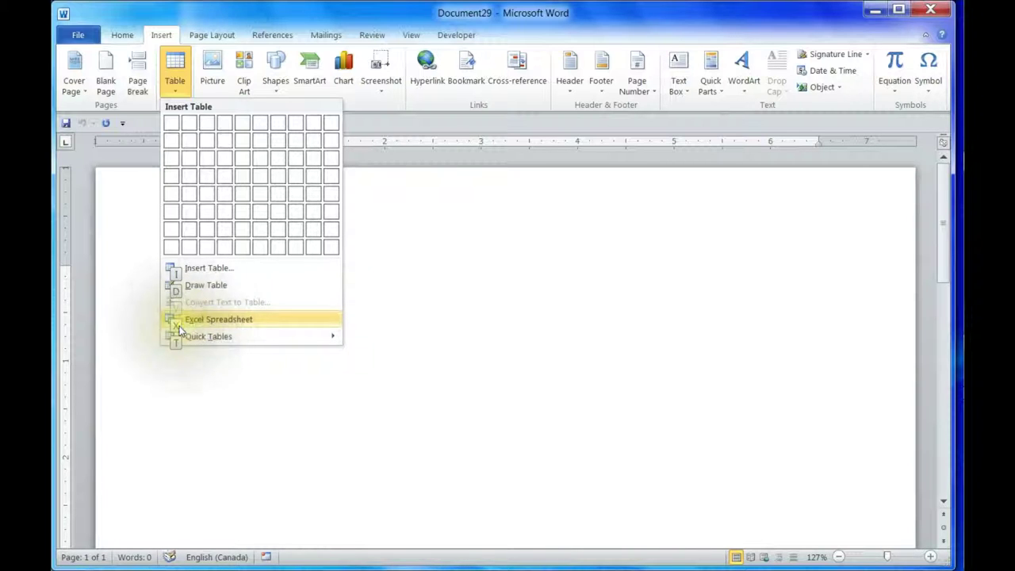
{"action": "mouse_move", "coordinate": [252, 336]}
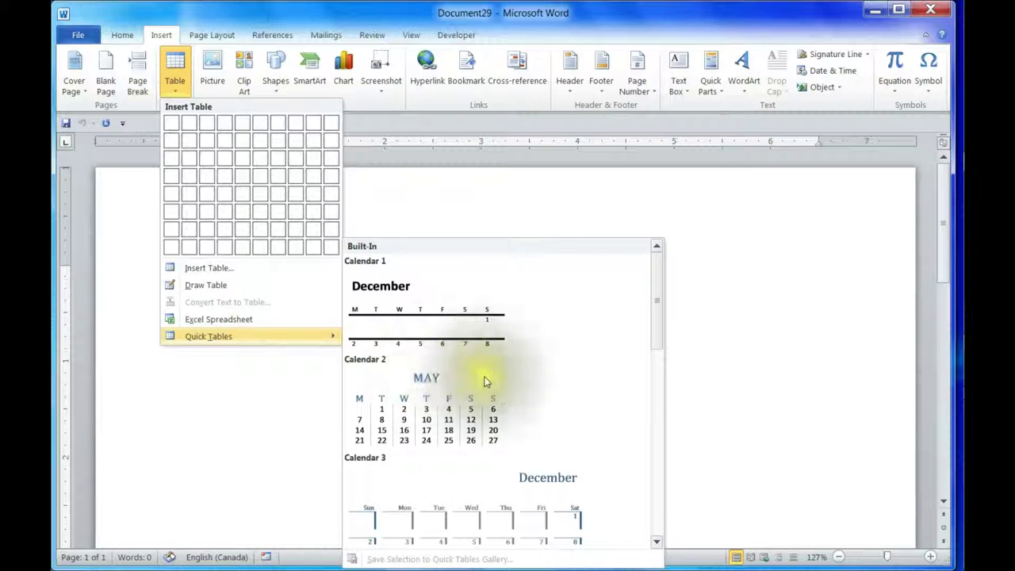
{"action": "left_click", "coordinate": [657, 543]}
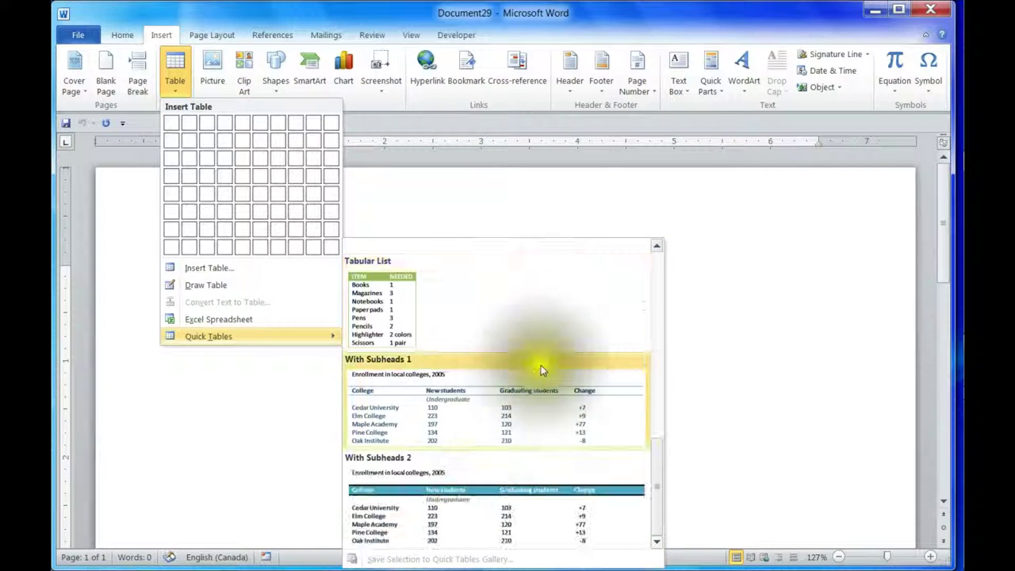
{"action": "left_click", "coordinate": [246, 397]}
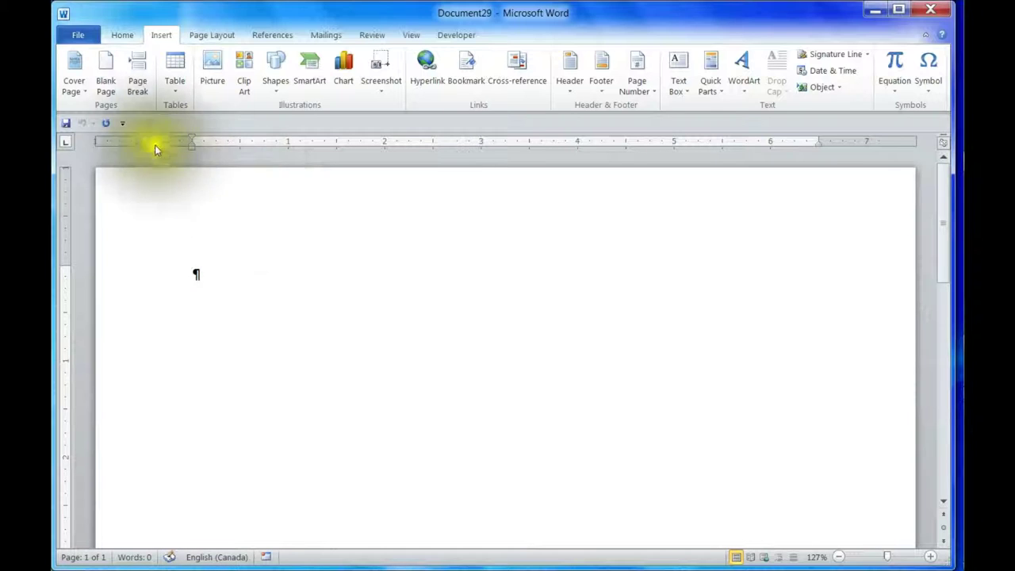
{"action": "left_click", "coordinate": [133, 36]}
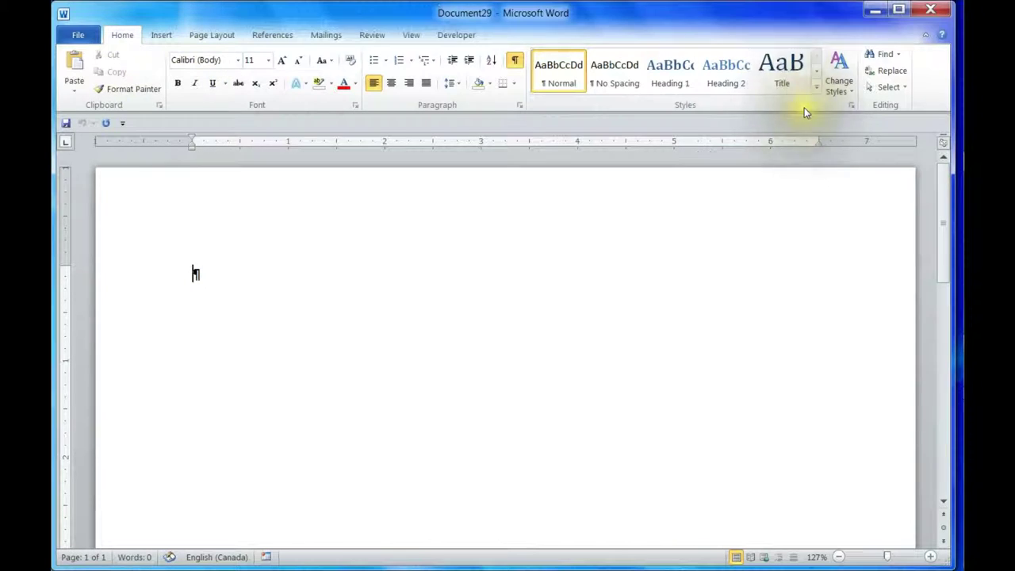
{"action": "left_click", "coordinate": [314, 35]}
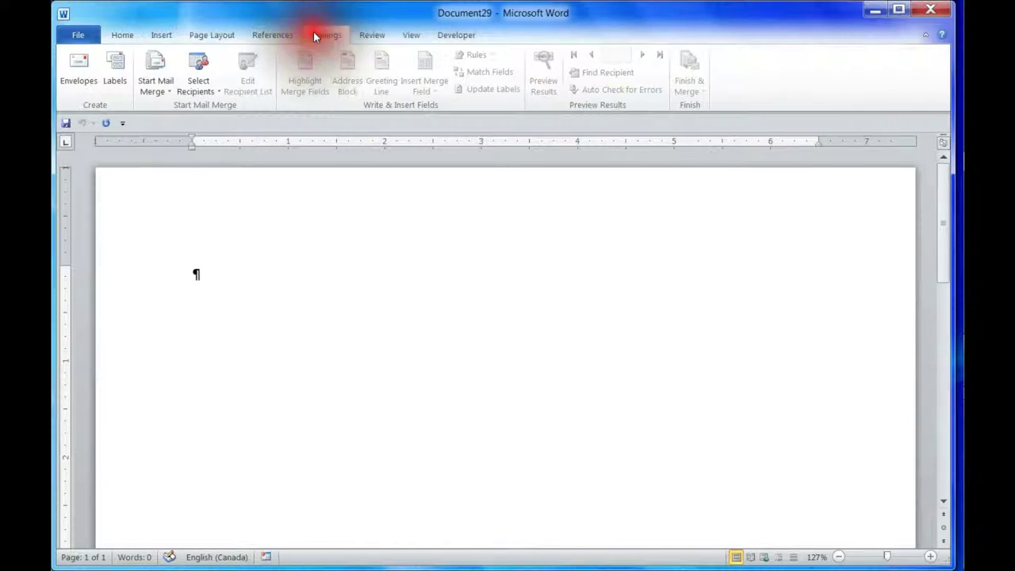
{"action": "left_click", "coordinate": [267, 36]}
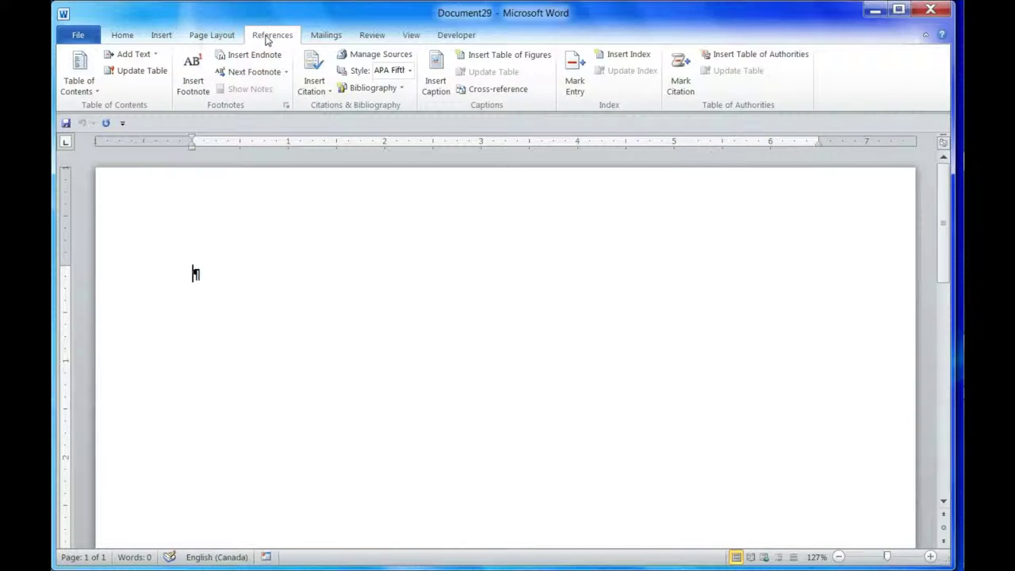
{"action": "left_click", "coordinate": [215, 36]}
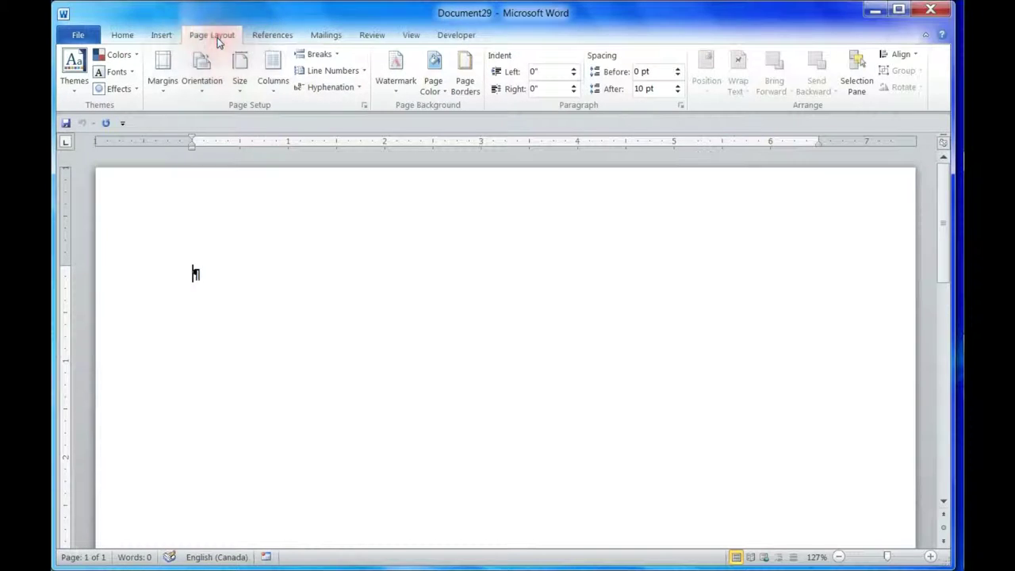
{"action": "left_click", "coordinate": [163, 35]}
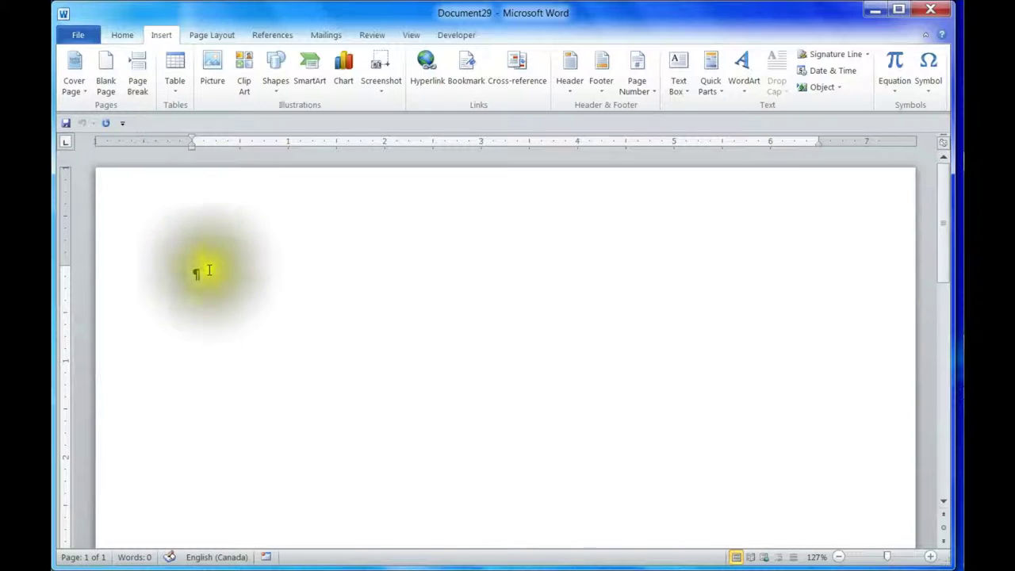
{"action": "left_click", "coordinate": [250, 278]}
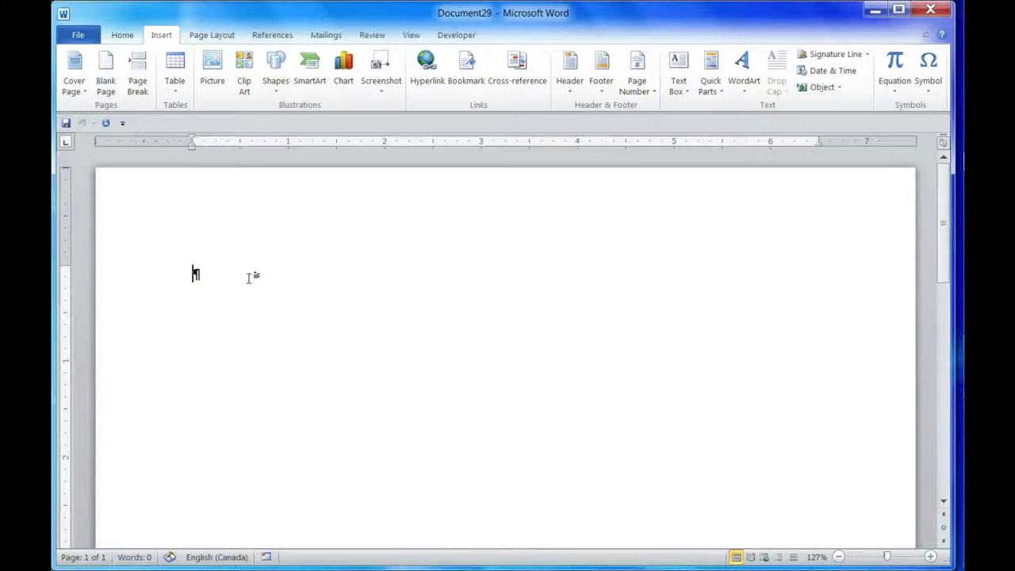
Open the Quick Access Toolbar customization options and list the commands belonging to the Insert Tab
{"action": "left_click", "coordinate": [123, 125]}
{"action": "left_click", "coordinate": [183, 350]}
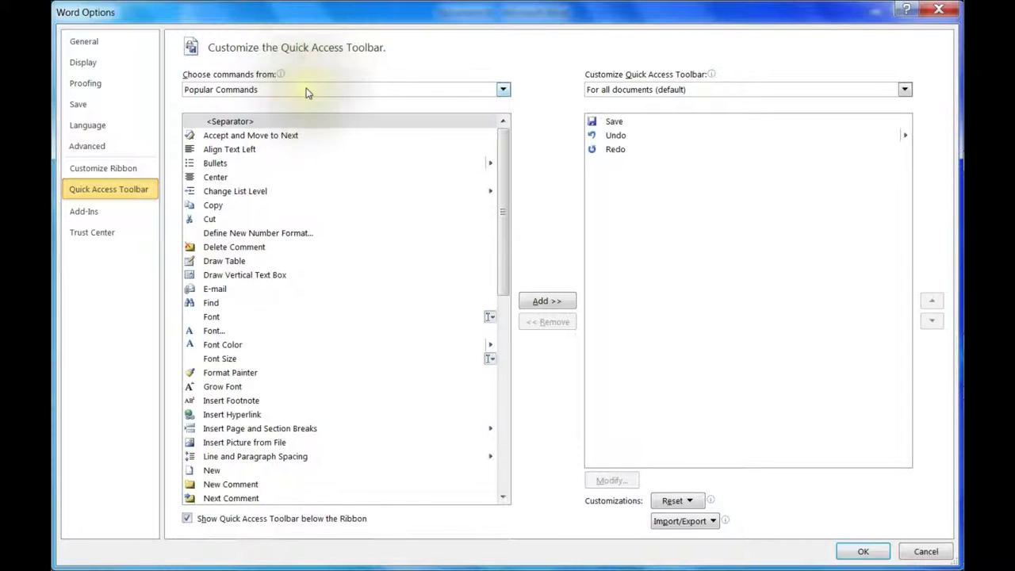
{"action": "mouse_move", "coordinate": [293, 77]}
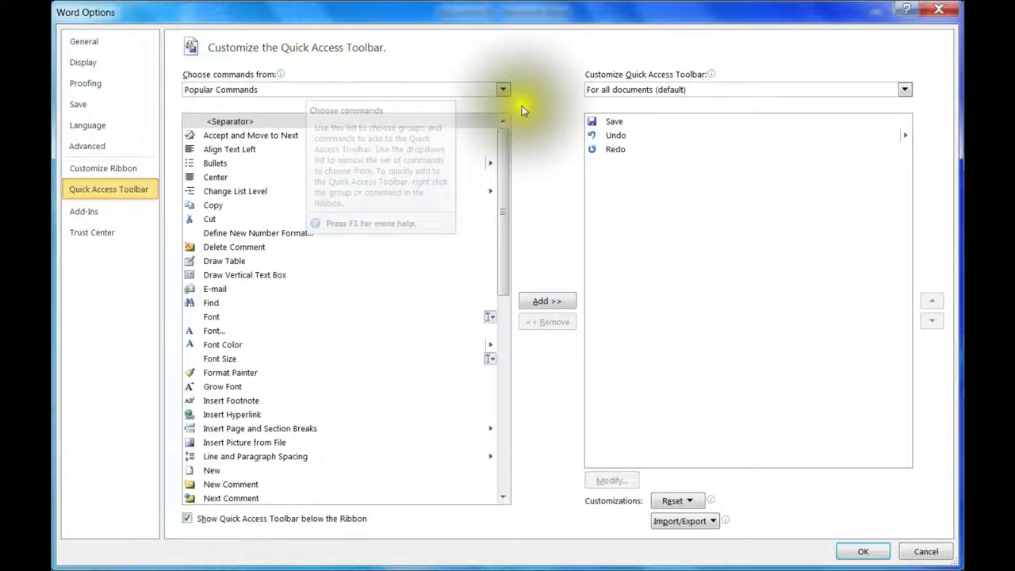
{"action": "left_click", "coordinate": [502, 91]}
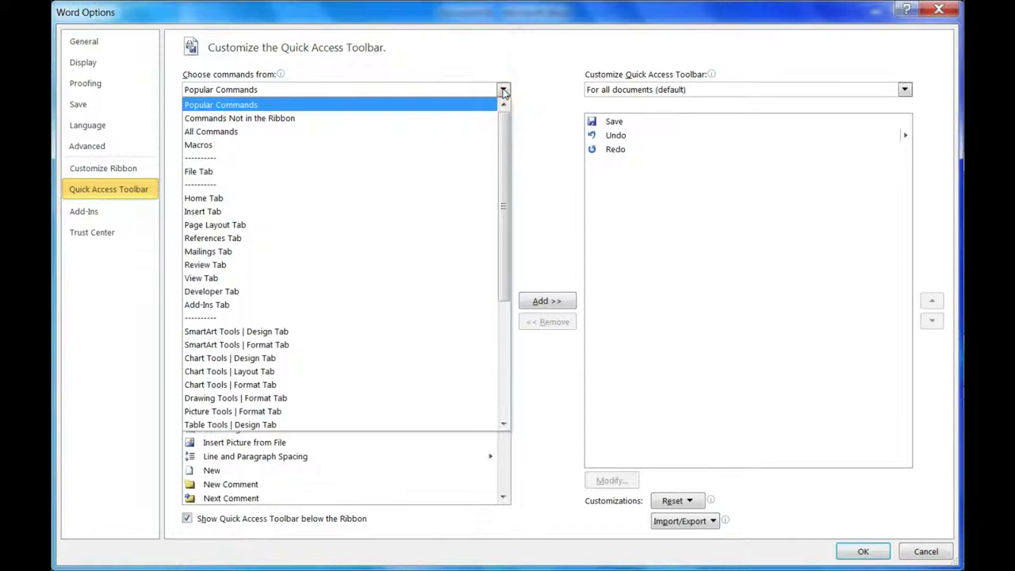
{"action": "left_click", "coordinate": [388, 123]}
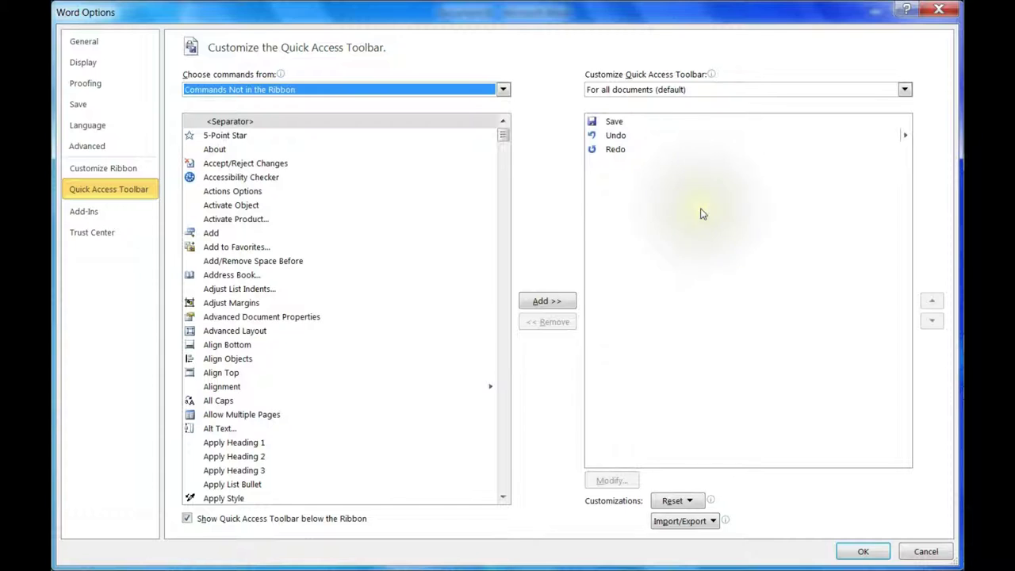
{"action": "left_click", "coordinate": [501, 91]}
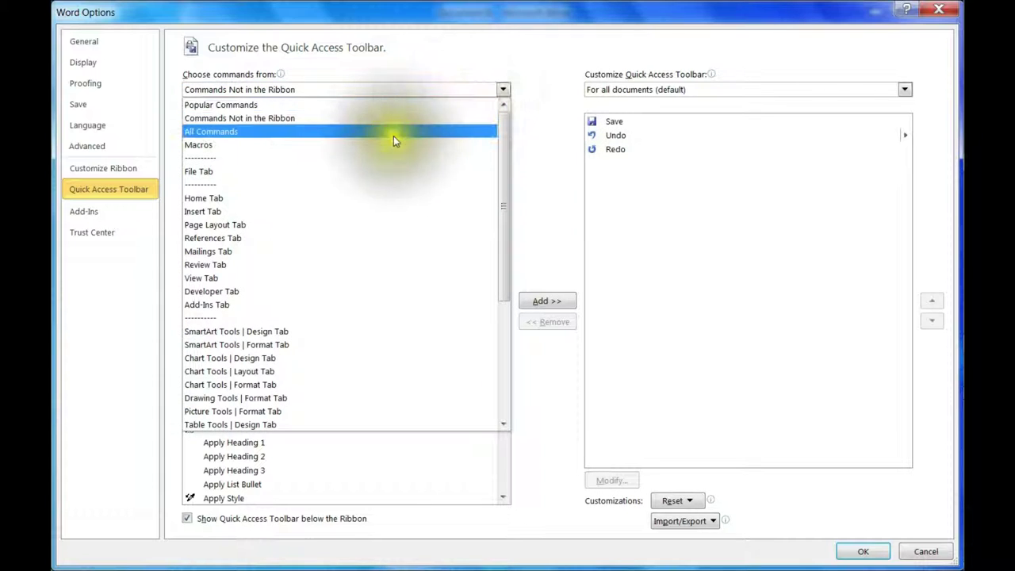
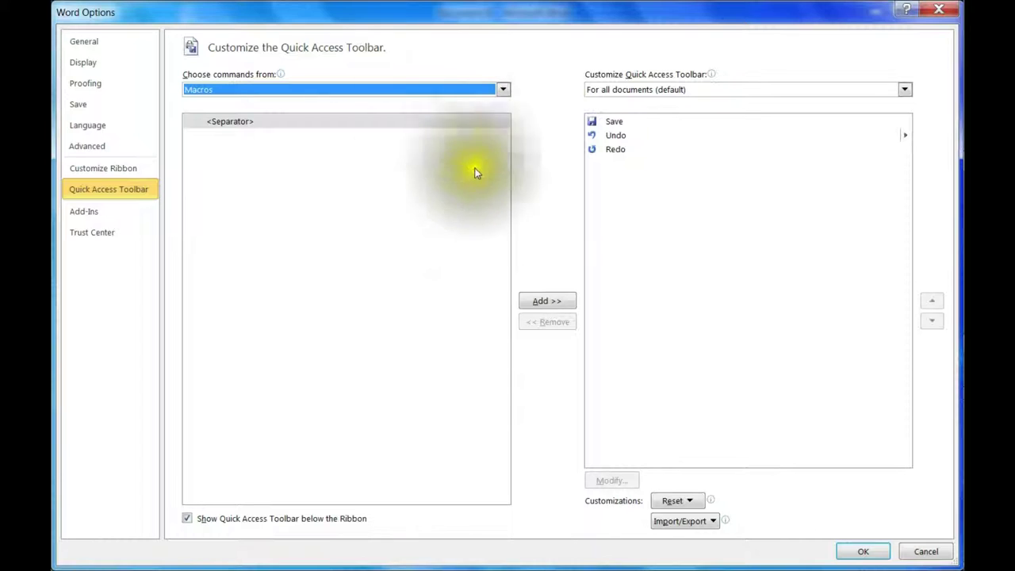
{"action": "left_click", "coordinate": [502, 90]}
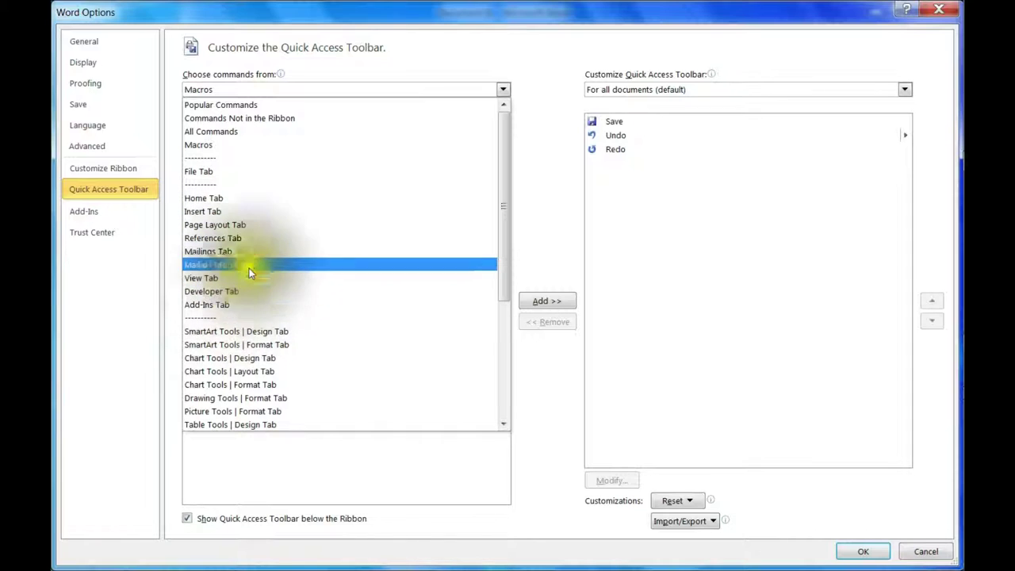
{"action": "left_click", "coordinate": [212, 213]}
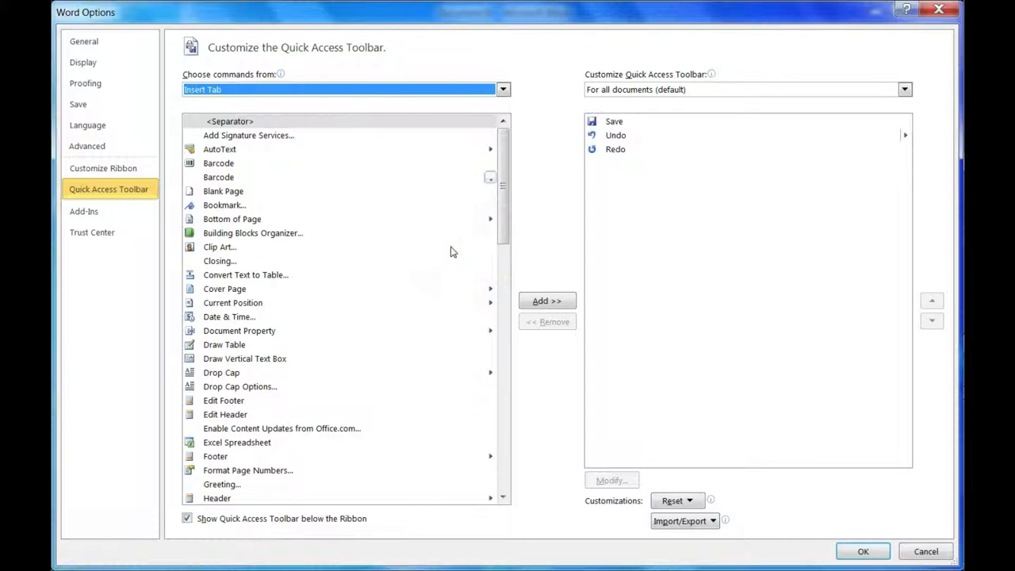
Add the Tables group from the Insert Tab commands to the Quick Access Toolbar for all documents and apply the customization
{"action": "scroll", "coordinate": [451, 251], "scroll_direction": "down", "scroll_amount": 1}
{"action": "scroll", "coordinate": [450, 251], "scroll_direction": "down", "scroll_amount": 7}
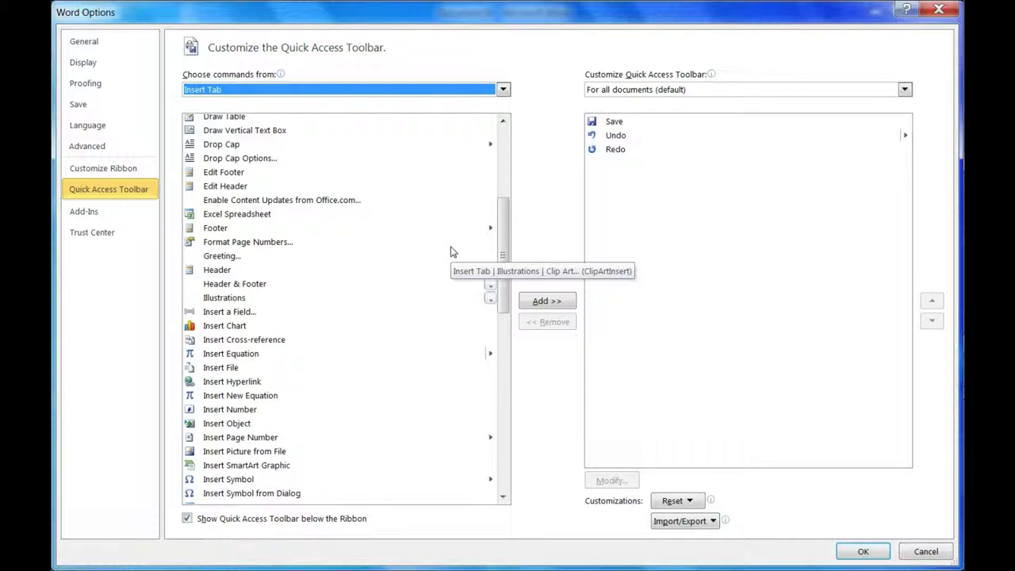
{"action": "scroll", "coordinate": [450, 251], "scroll_direction": "down", "scroll_amount": 2}
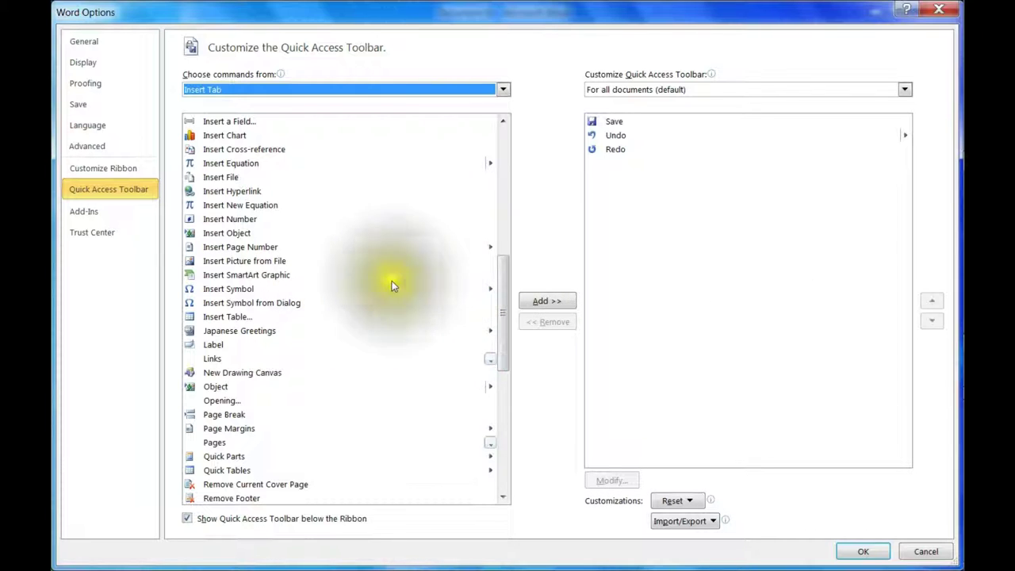
{"action": "scroll", "coordinate": [384, 317], "scroll_direction": "down", "scroll_amount": 9}
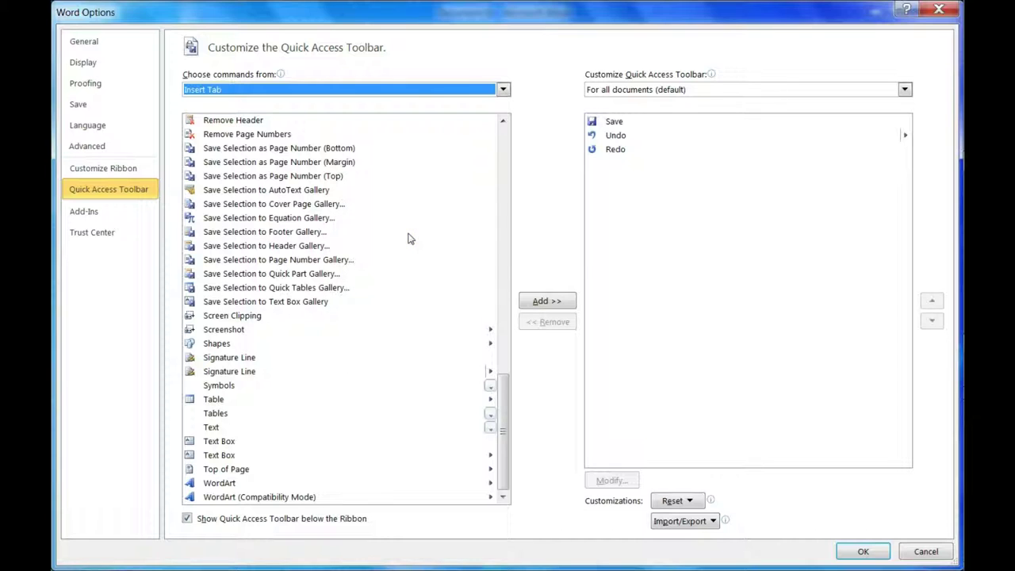
{"action": "left_click", "coordinate": [213, 402]}
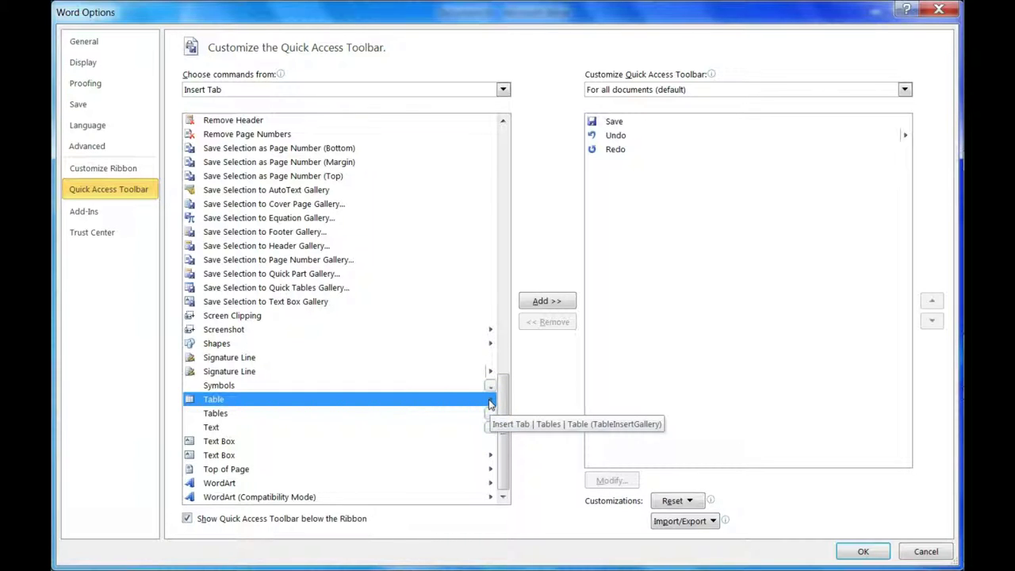
{"action": "left_click", "coordinate": [443, 415]}
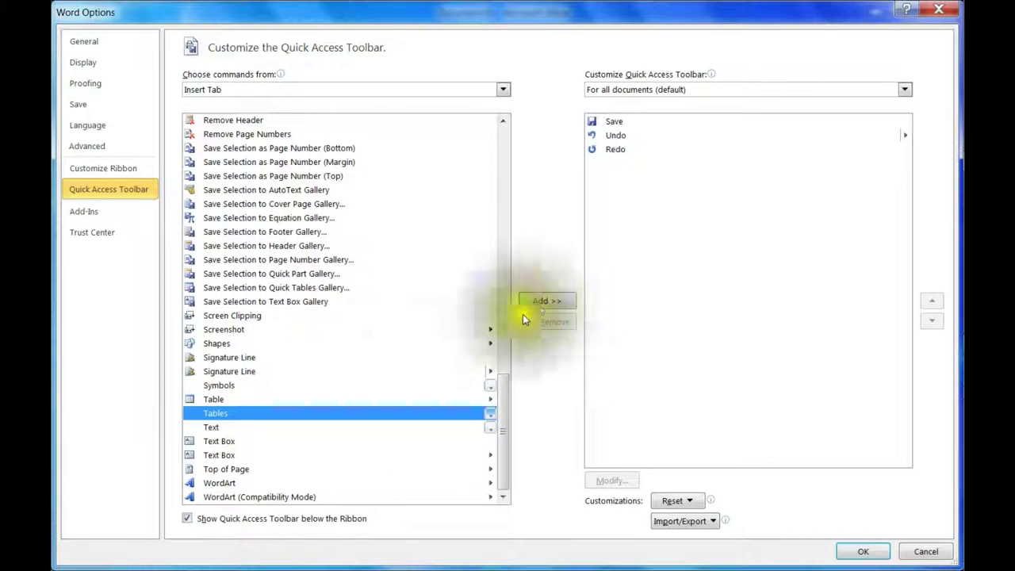
{"action": "left_click", "coordinate": [539, 301]}
{"action": "left_click", "coordinate": [539, 302]}
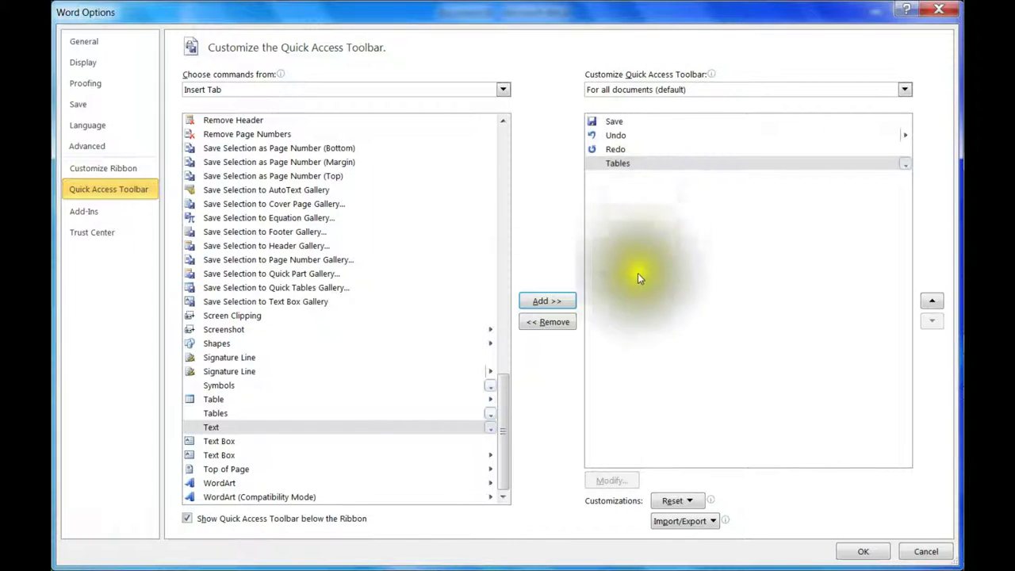
{"action": "left_click", "coordinate": [858, 552]}
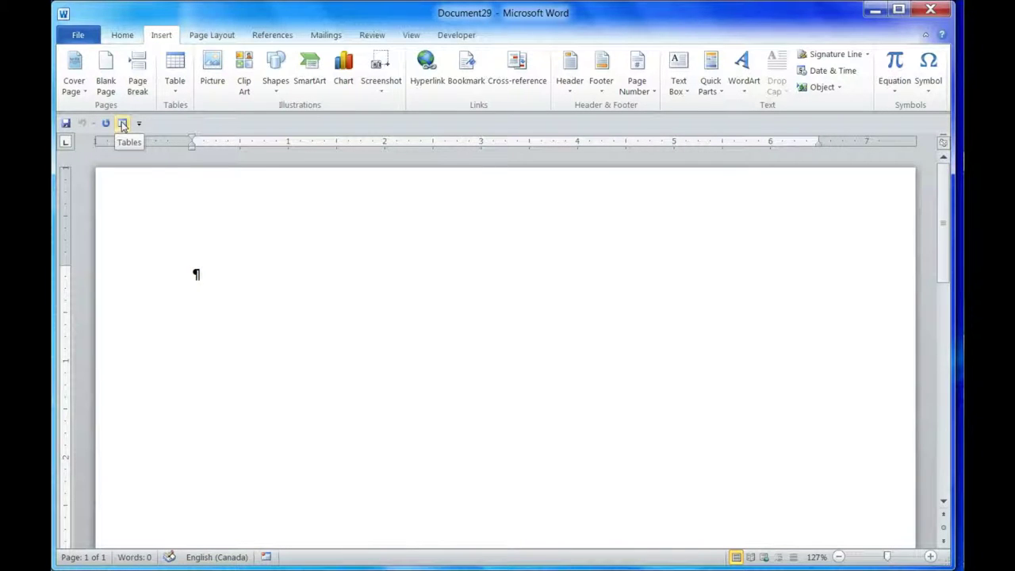
Insert a table with 5 columns and 2 rows and a fixed column width of Auto in the blank document
{"action": "left_click", "coordinate": [123, 124]}
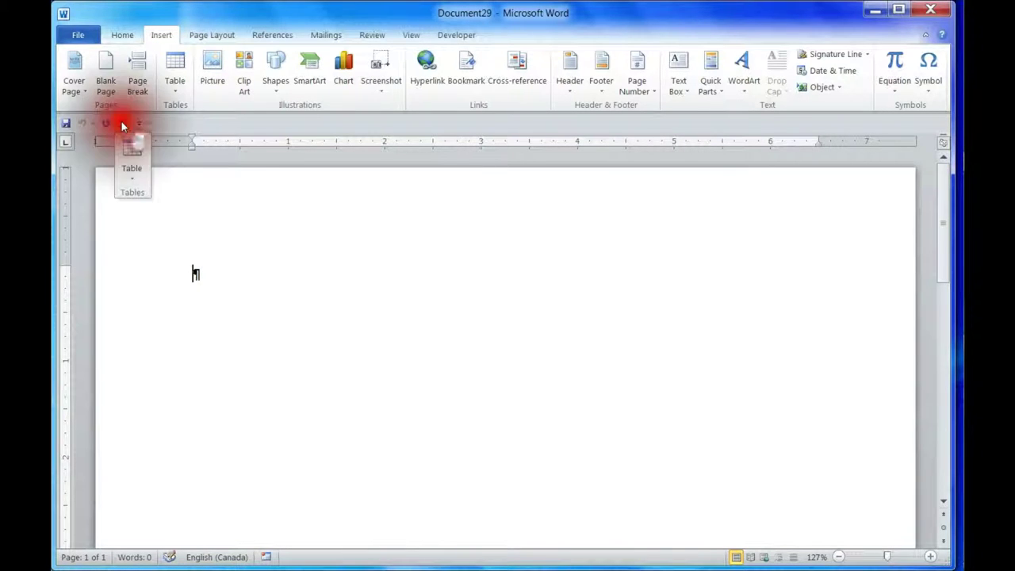
{"action": "left_click", "coordinate": [133, 181]}
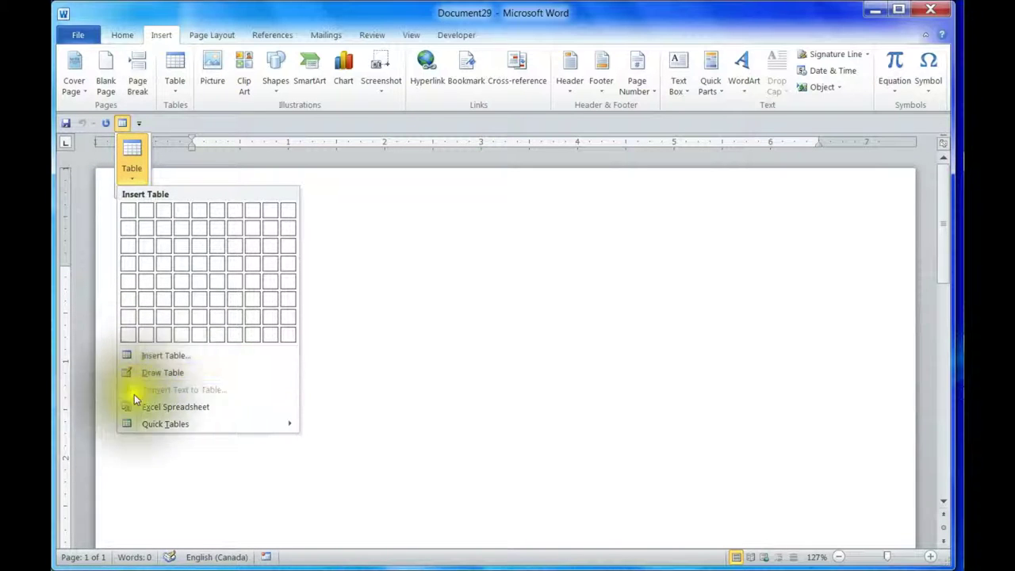
{"action": "mouse_move", "coordinate": [143, 421]}
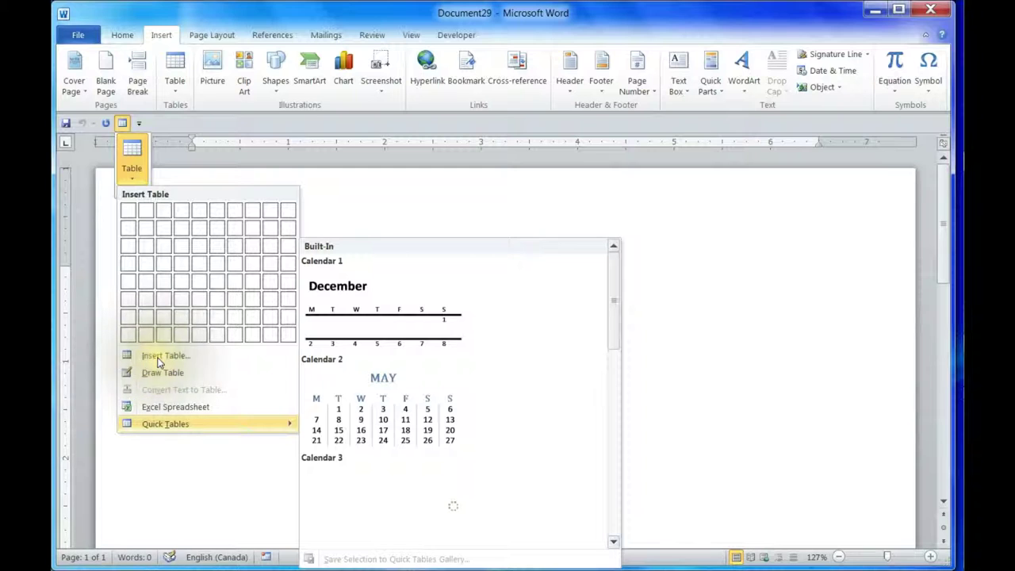
{"action": "left_click", "coordinate": [137, 355]}
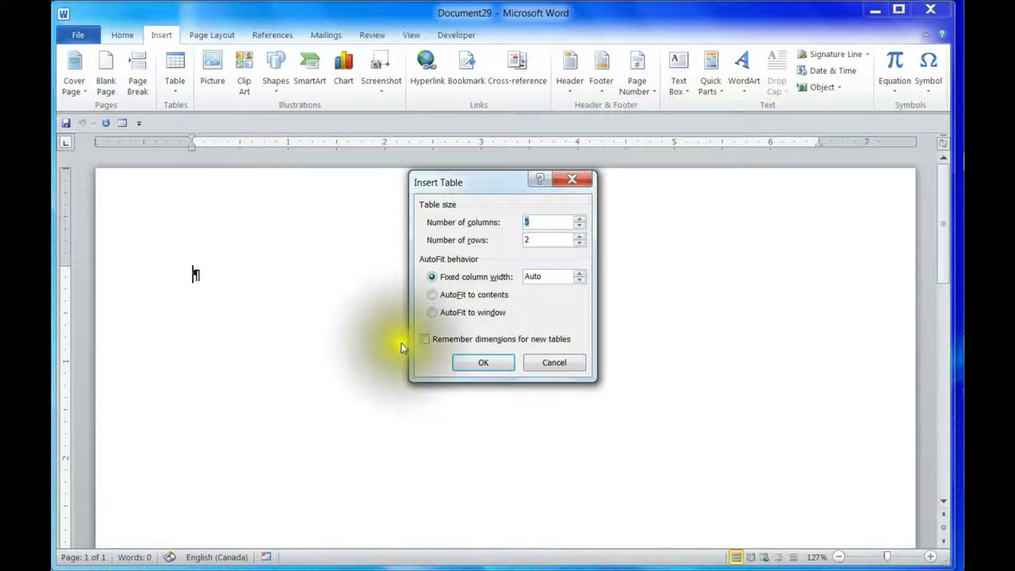
{"action": "left_click", "coordinate": [479, 364]}
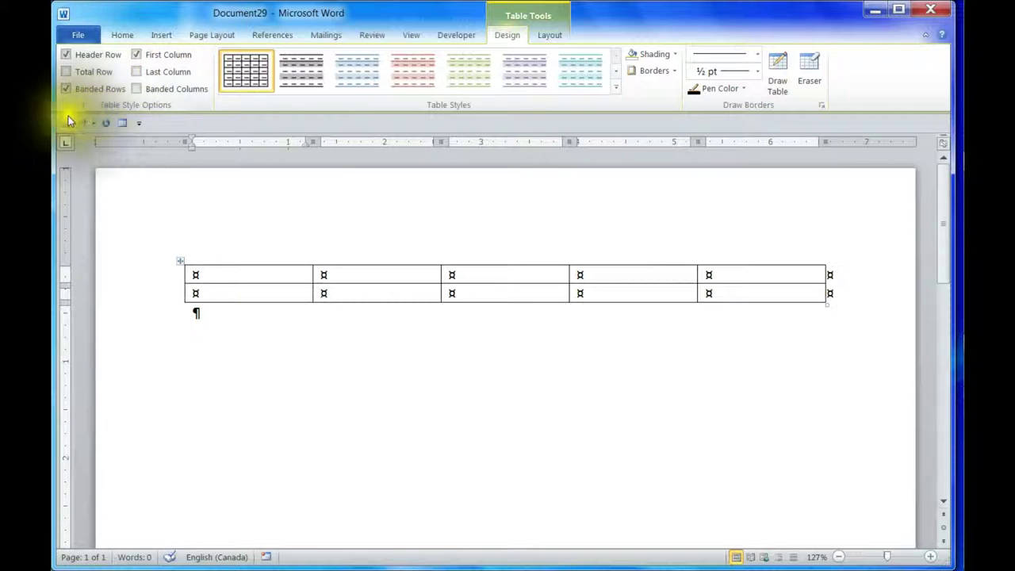
Open the Quick Access Toolbar customization options and list the commands belonging to the Table Tools | Design Tab
{"action": "left_click", "coordinate": [138, 123]}
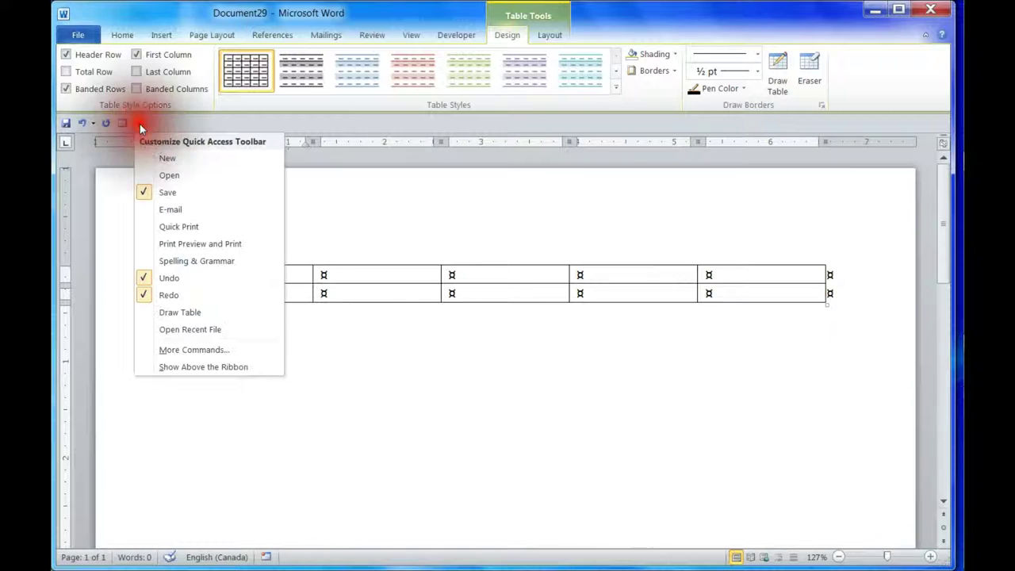
{"action": "left_click", "coordinate": [211, 350]}
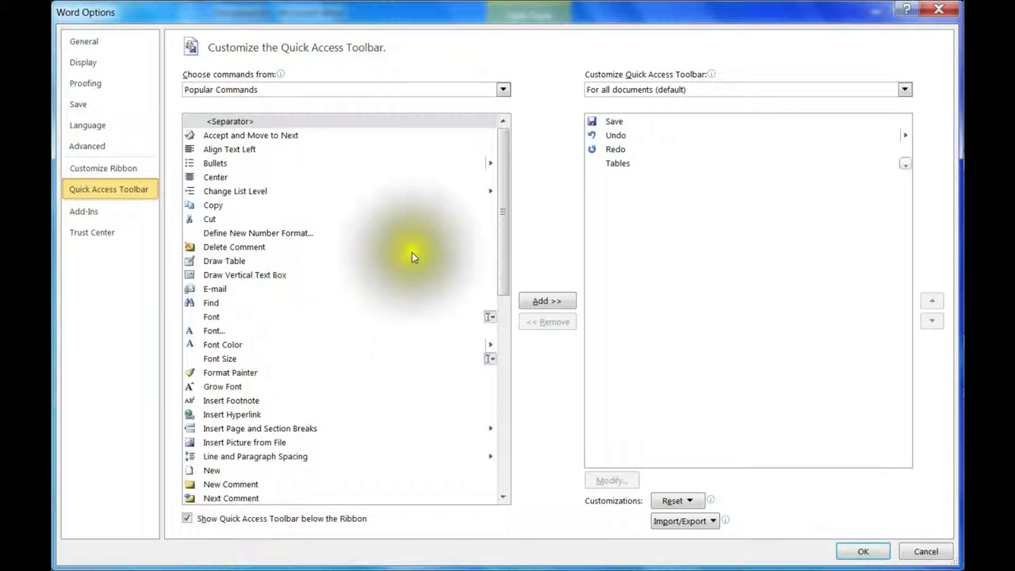
{"action": "left_click", "coordinate": [501, 90]}
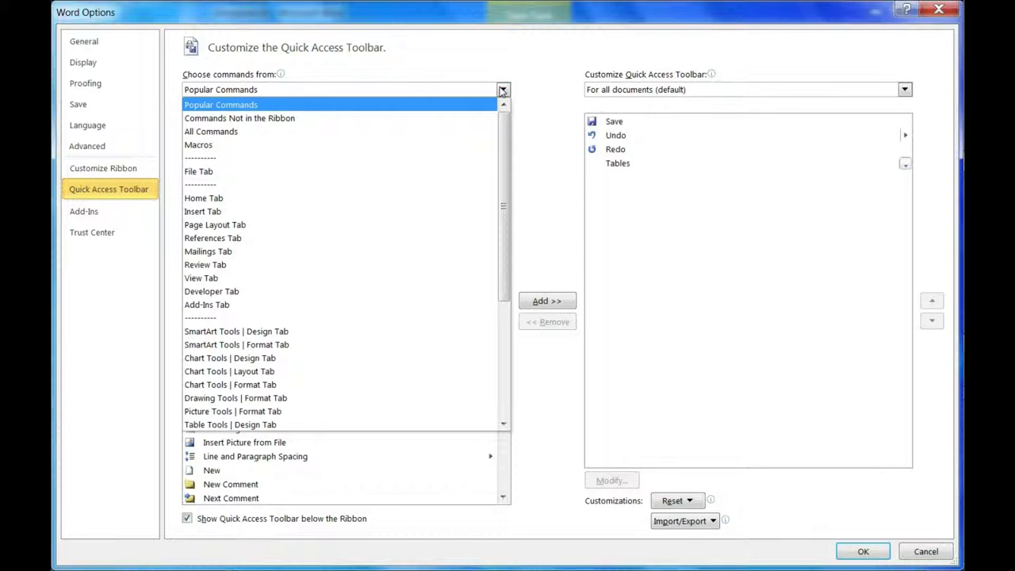
{"action": "left_click", "coordinate": [322, 218]}
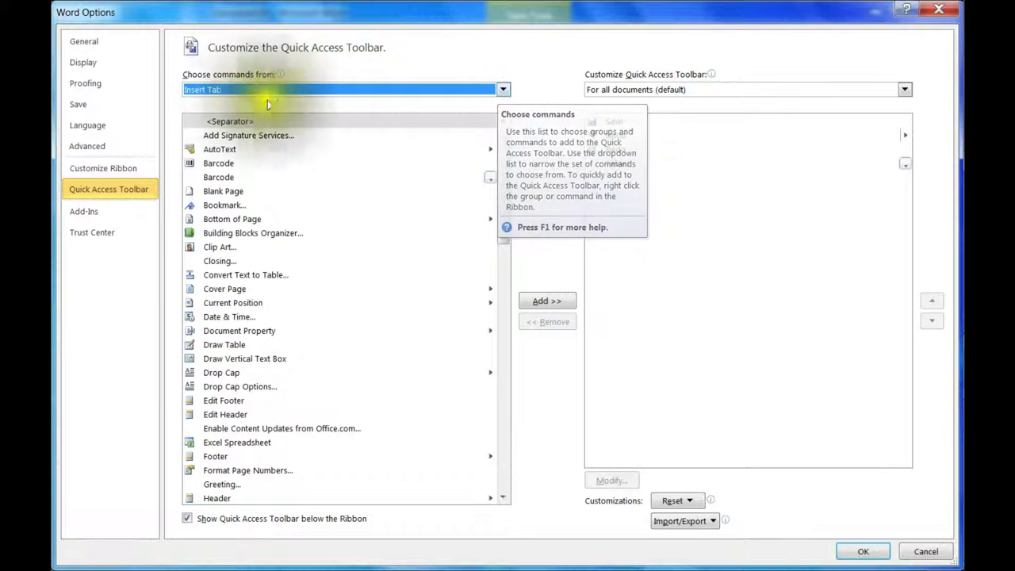
{"action": "left_click", "coordinate": [501, 90]}
{"action": "scroll", "coordinate": [380, 345], "scroll_direction": "down", "scroll_amount": 3}
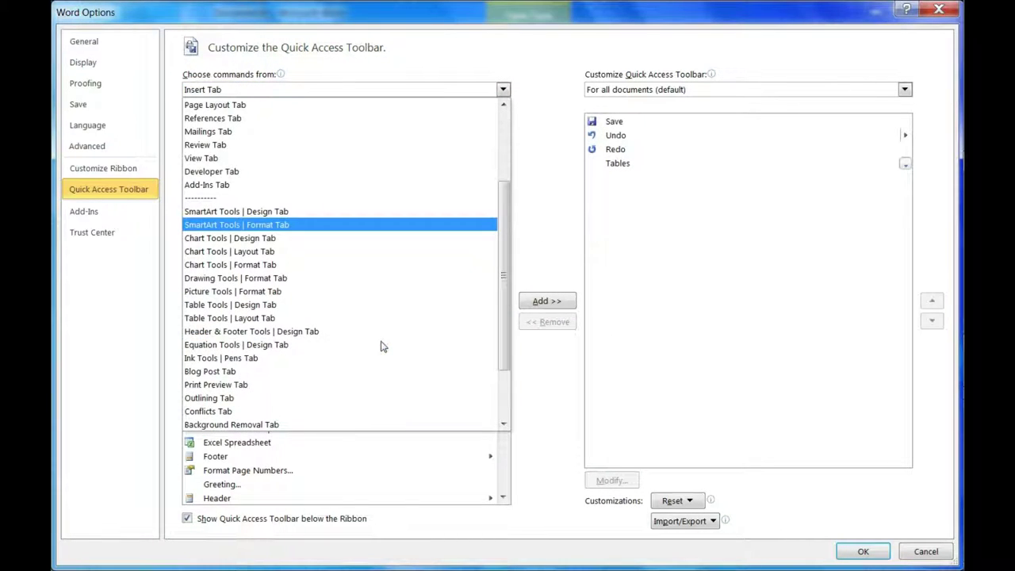
{"action": "left_click", "coordinate": [251, 305]}
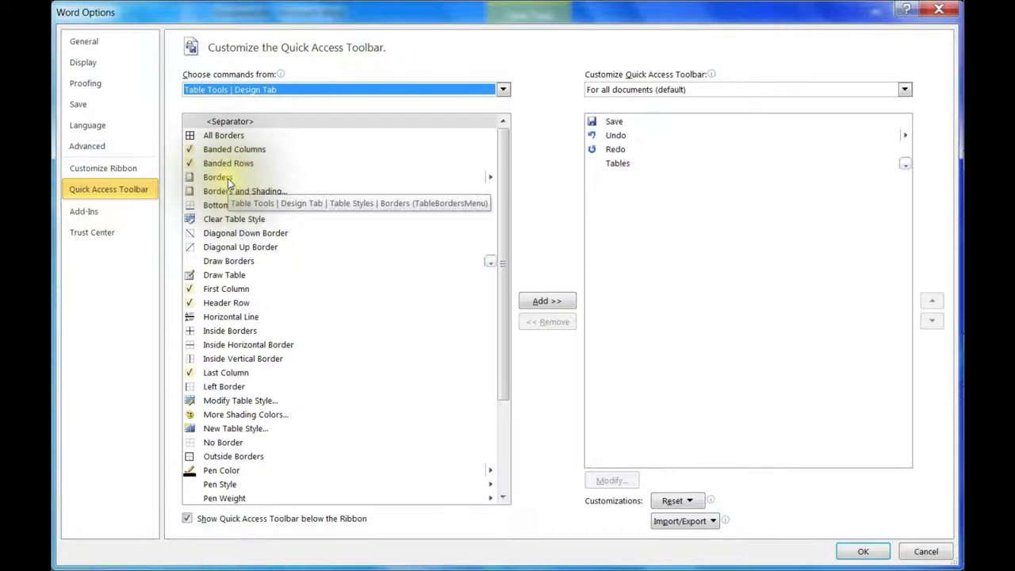
Add the Borders command with its submenu to the Quick Access Toolbar for all documents and apply the customization
{"action": "left_click", "coordinate": [488, 180]}
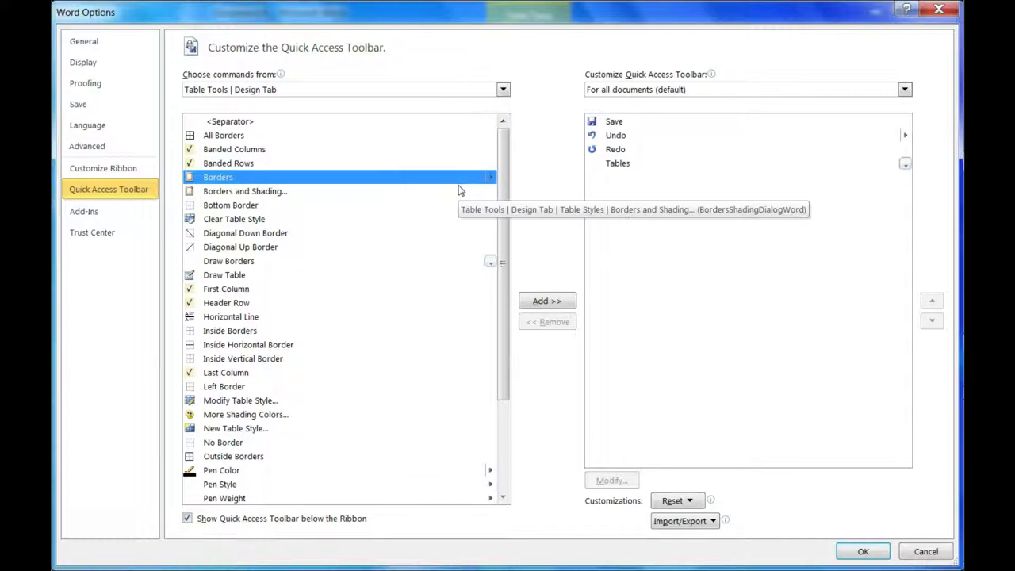
{"action": "left_click", "coordinate": [547, 299]}
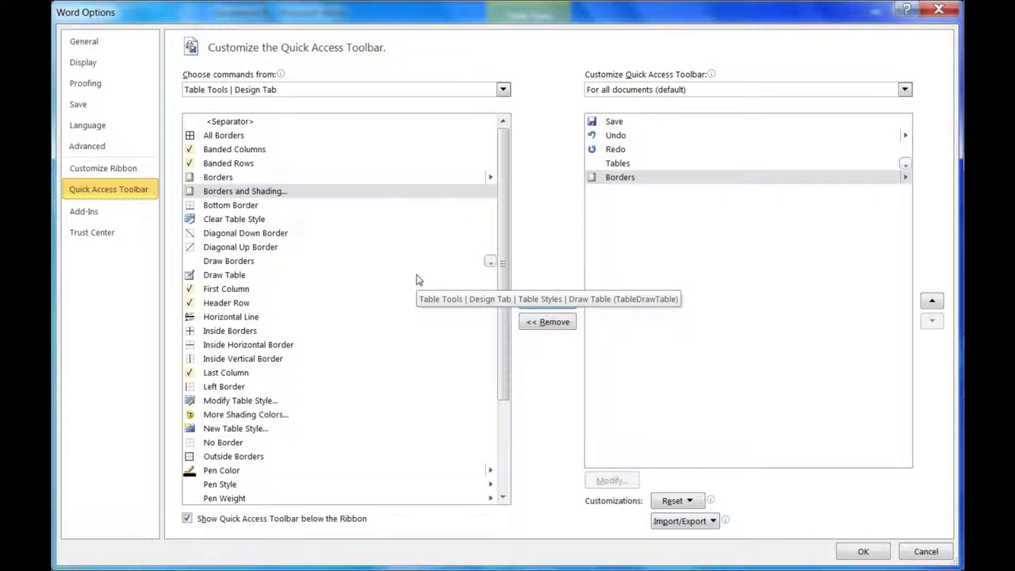
{"action": "left_click", "coordinate": [852, 552]}
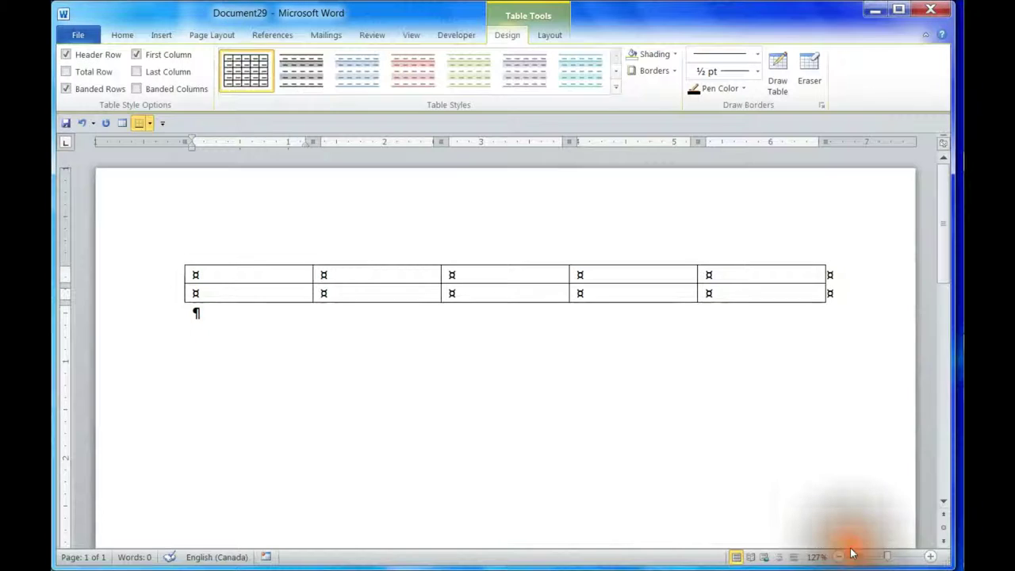
Look through the border, page border and shading settings in the Borders and Shading dialog, leaving the table's formatting as it is
{"action": "left_click", "coordinate": [151, 124]}
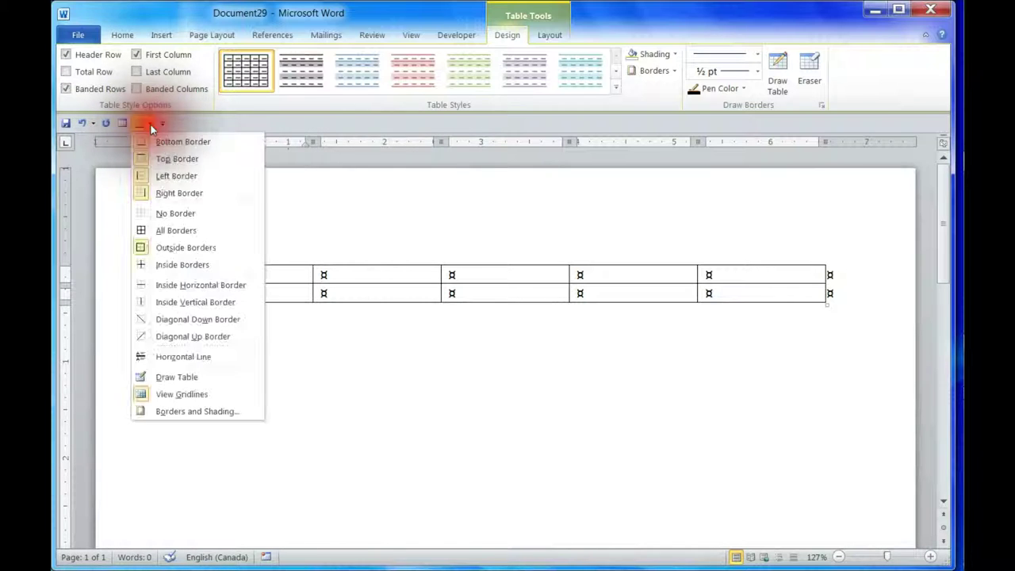
{"action": "left_click", "coordinate": [209, 414]}
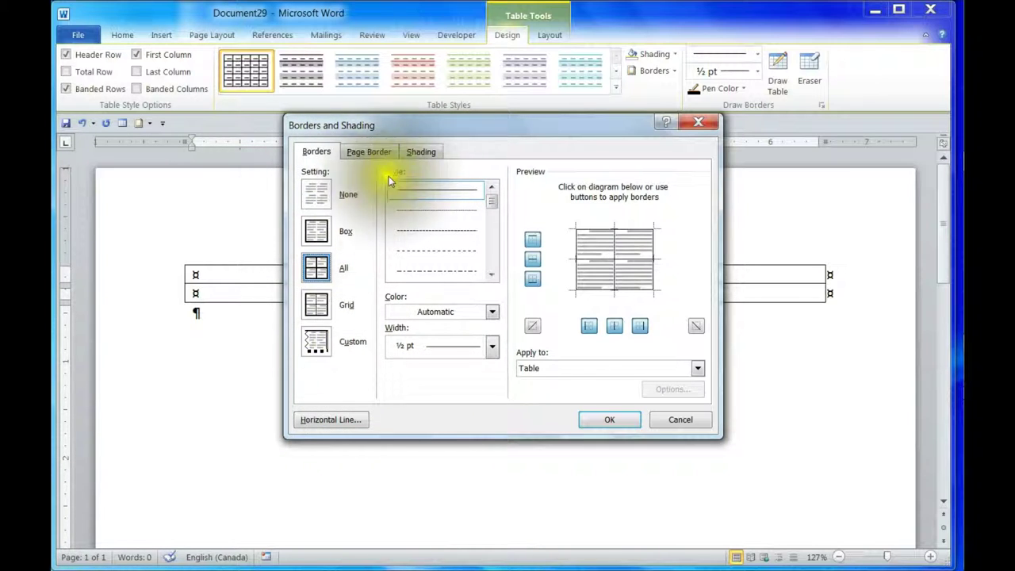
{"action": "left_click", "coordinate": [372, 150]}
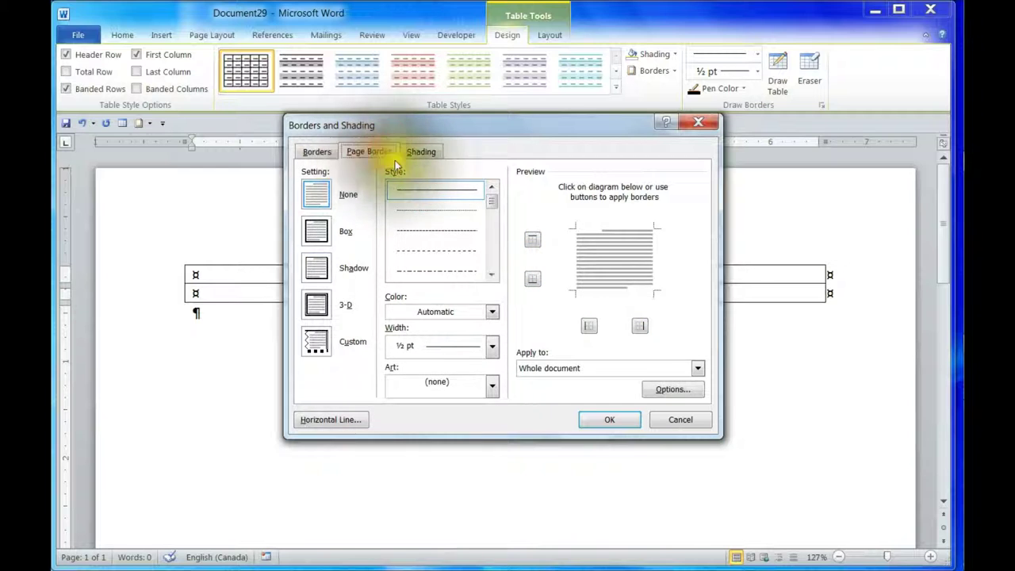
{"action": "left_click", "coordinate": [420, 152]}
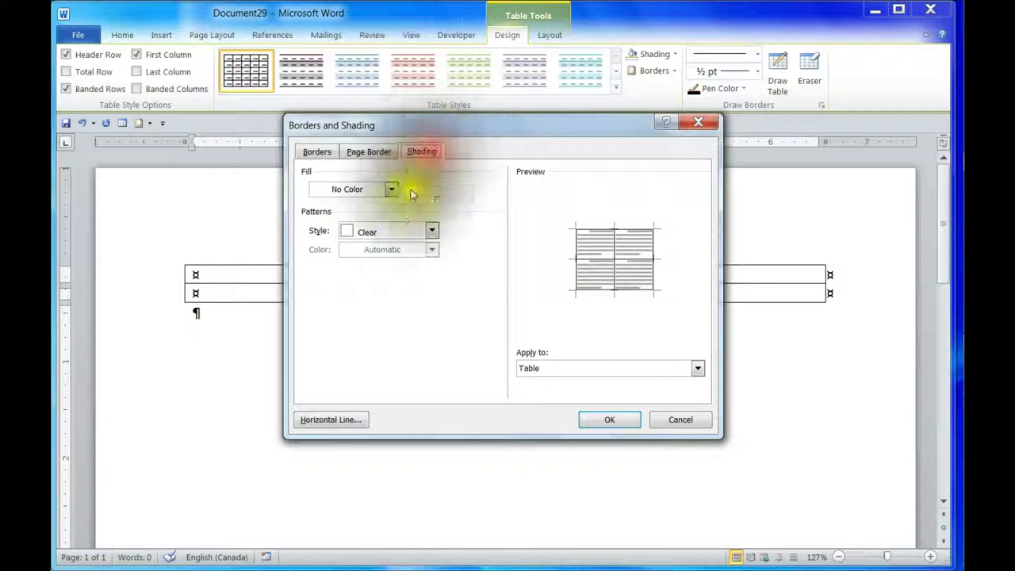
{"action": "left_click", "coordinate": [317, 152]}
{"action": "left_click", "coordinate": [610, 419]}
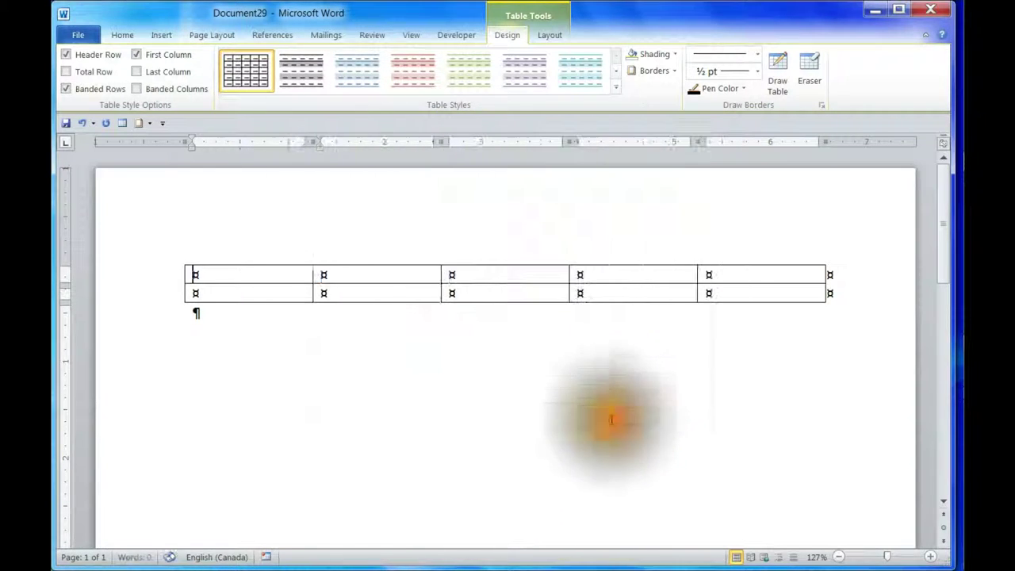
Look at which Insert Tab commands can be added to the Quick Access Toolbar, without adding any
{"action": "left_click", "coordinate": [161, 122]}
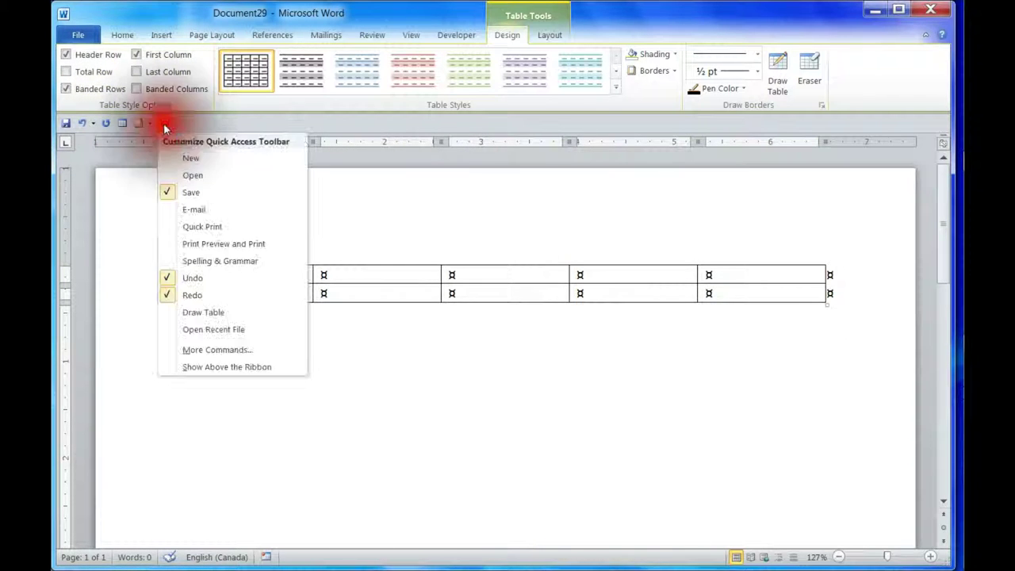
{"action": "left_click", "coordinate": [252, 349]}
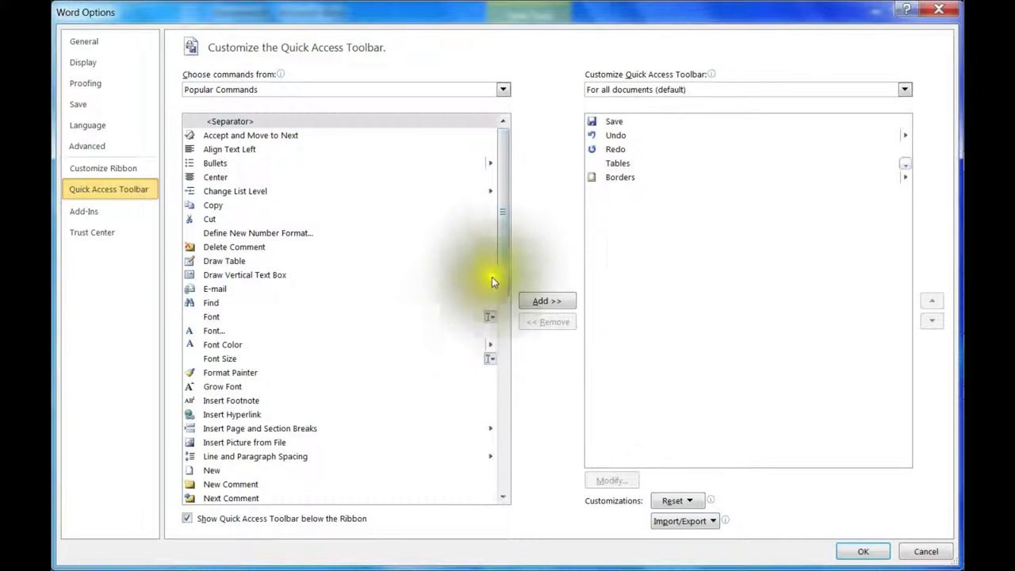
{"action": "left_click", "coordinate": [502, 90]}
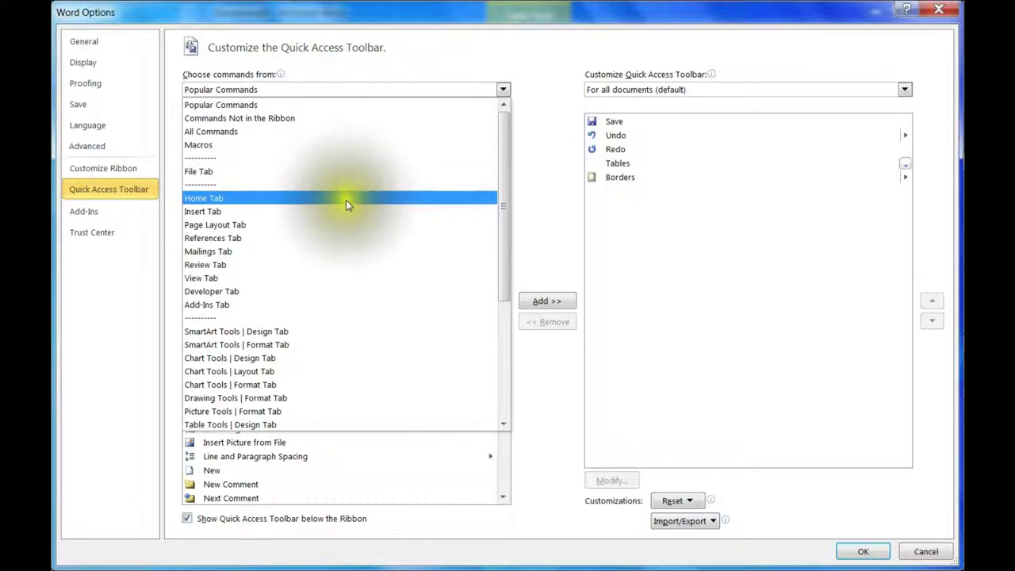
{"action": "left_click", "coordinate": [220, 213]}
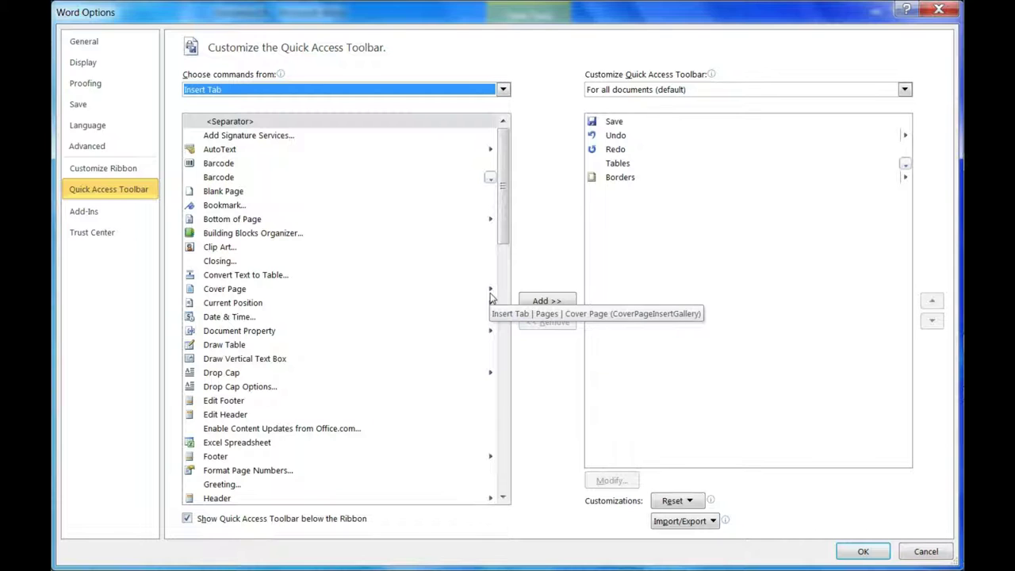
{"action": "left_click", "coordinate": [864, 551]}
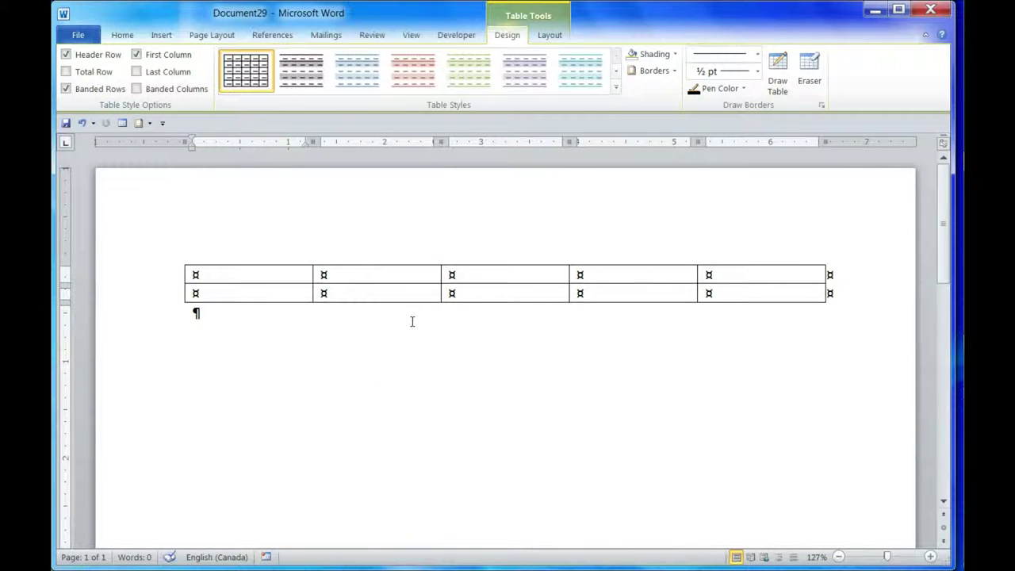
Place the cursor in the second row's first cell and select the entire table
{"action": "key", "text": "alt"}
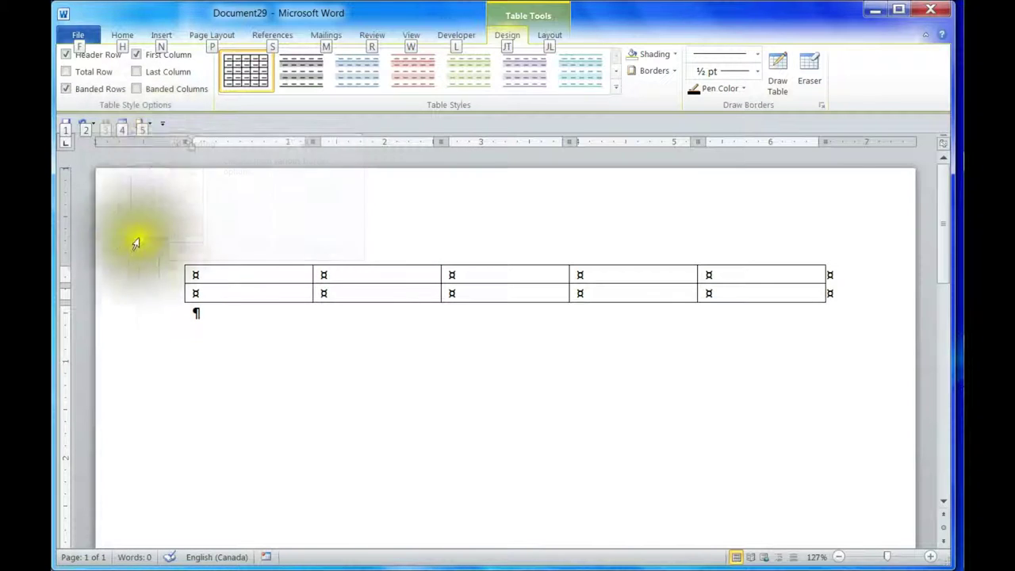
{"action": "left_click", "coordinate": [225, 318]}
{"action": "left_click", "coordinate": [226, 292]}
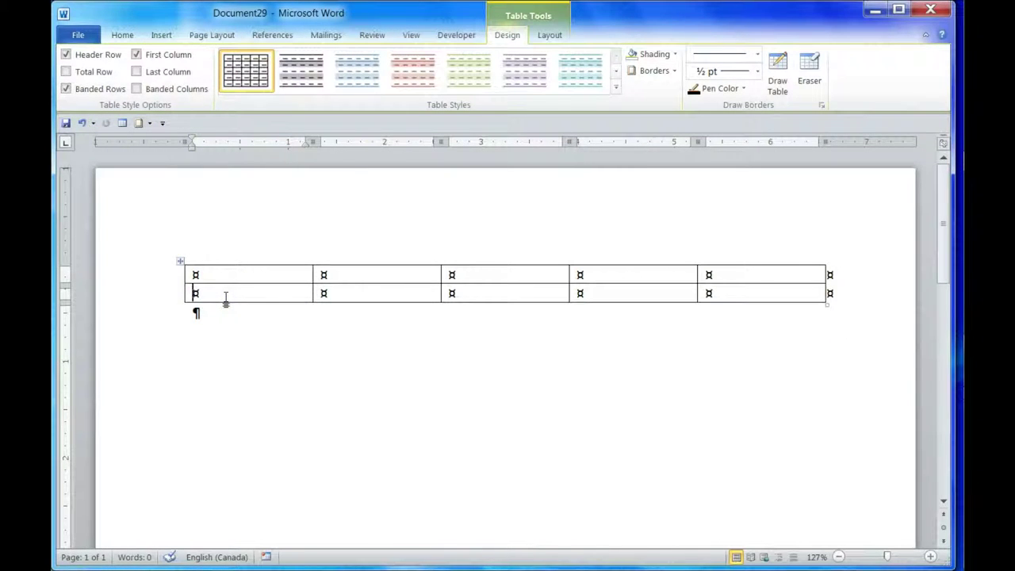
{"action": "key", "text": "alt+a"}
{"action": "key", "text": "t"}
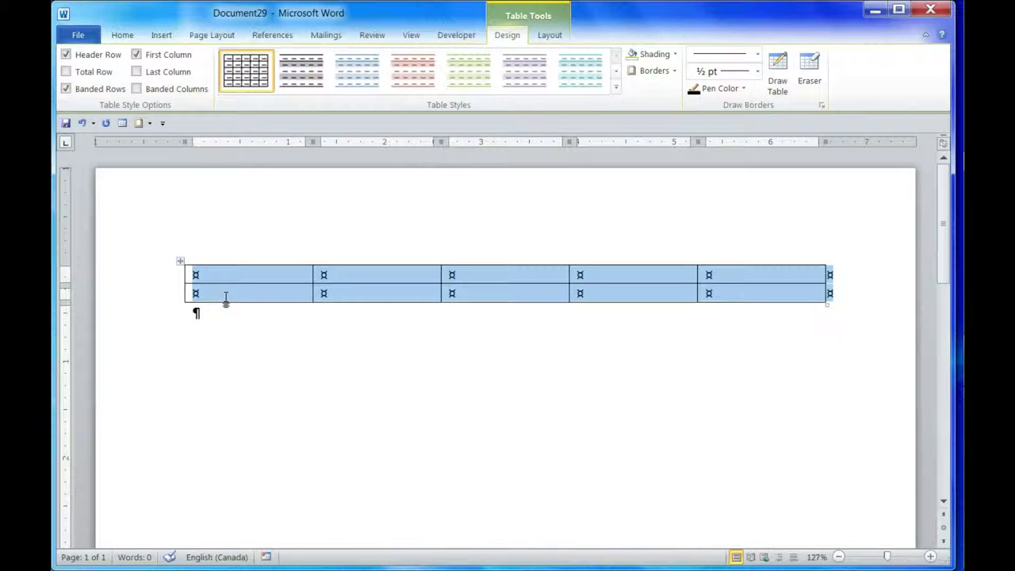
Open Borders and Shading from the Quick Access Toolbar for the selected table and choose the Grid border setting
{"action": "key", "text": "alt"}
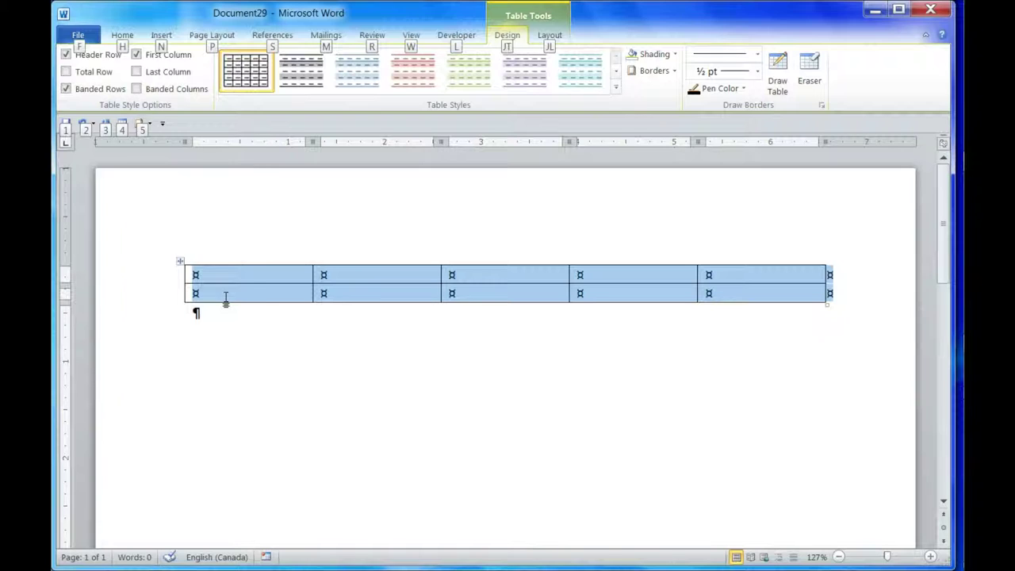
{"action": "key", "text": "5"}
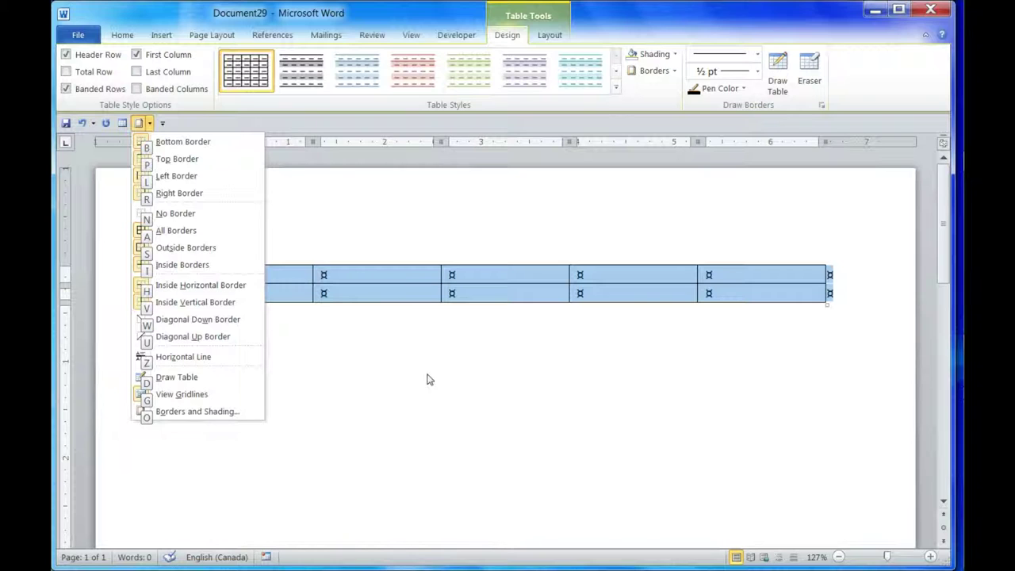
{"action": "key", "text": "o"}
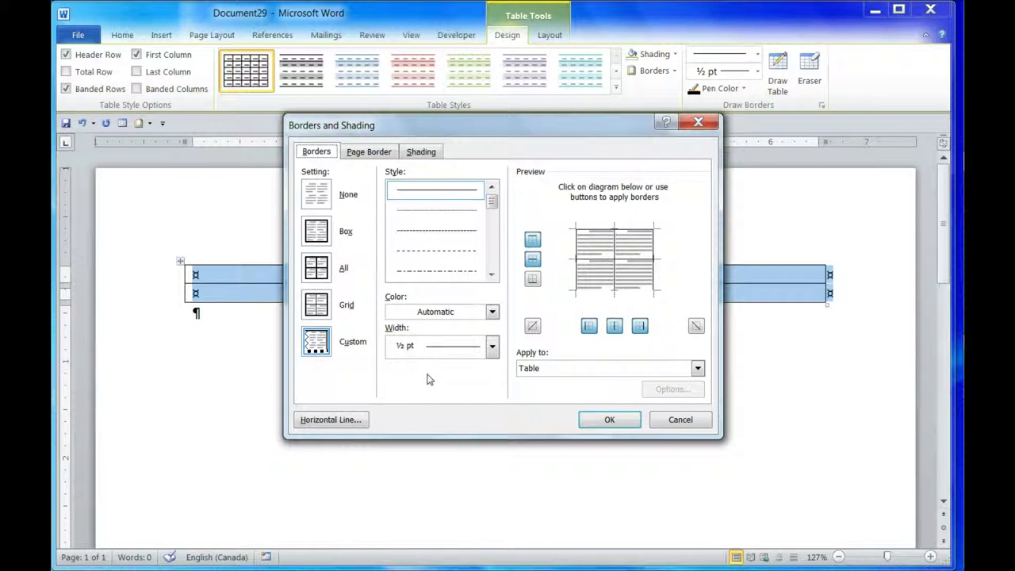
{"action": "key", "text": "alt+d"}
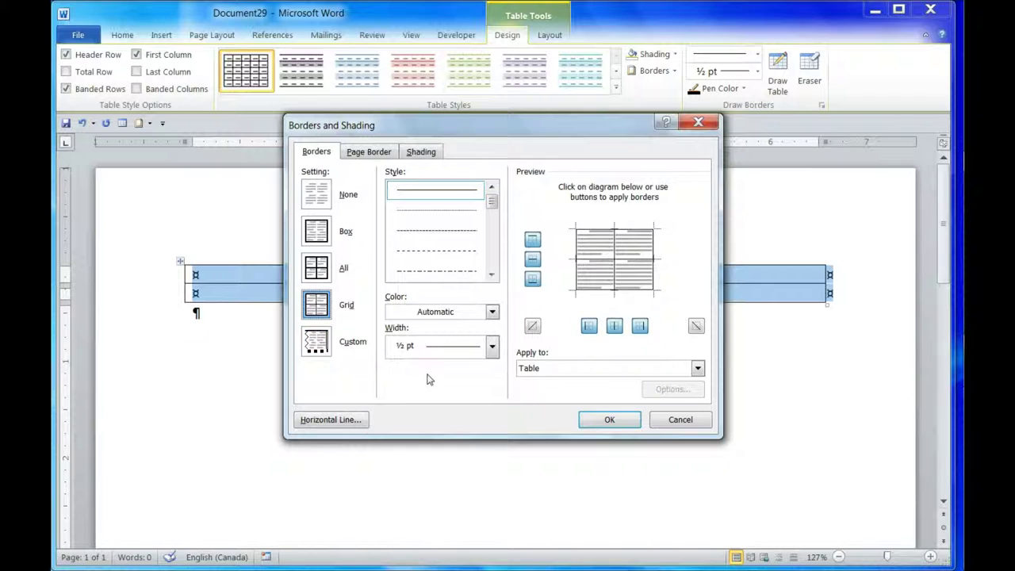
{"action": "key", "text": "Up"}
{"action": "key", "text": "Up"}
{"action": "key", "text": "Up"}
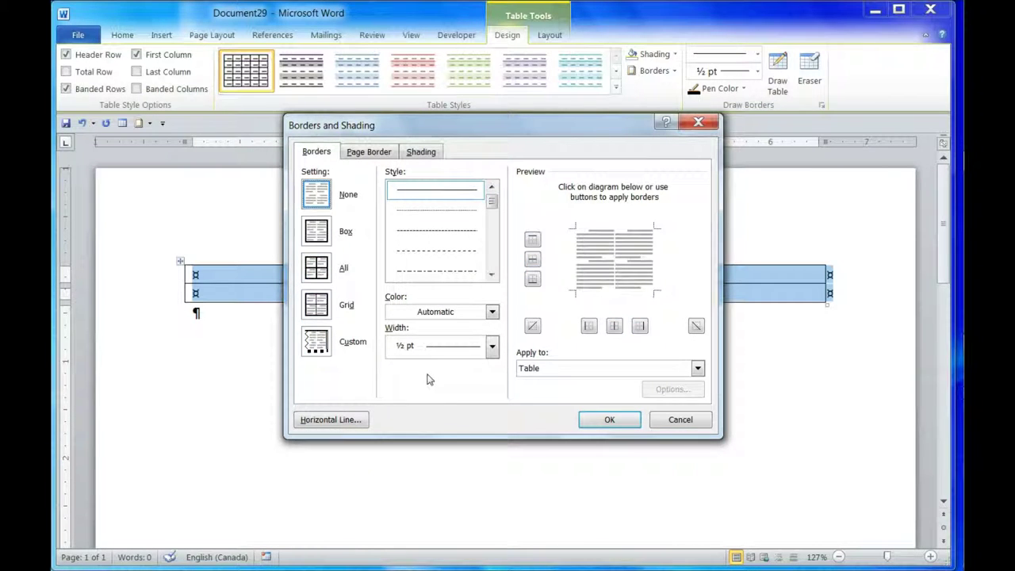
{"action": "key", "text": "Down"}
{"action": "key", "text": "Down"}
{"action": "key", "text": "Down"}
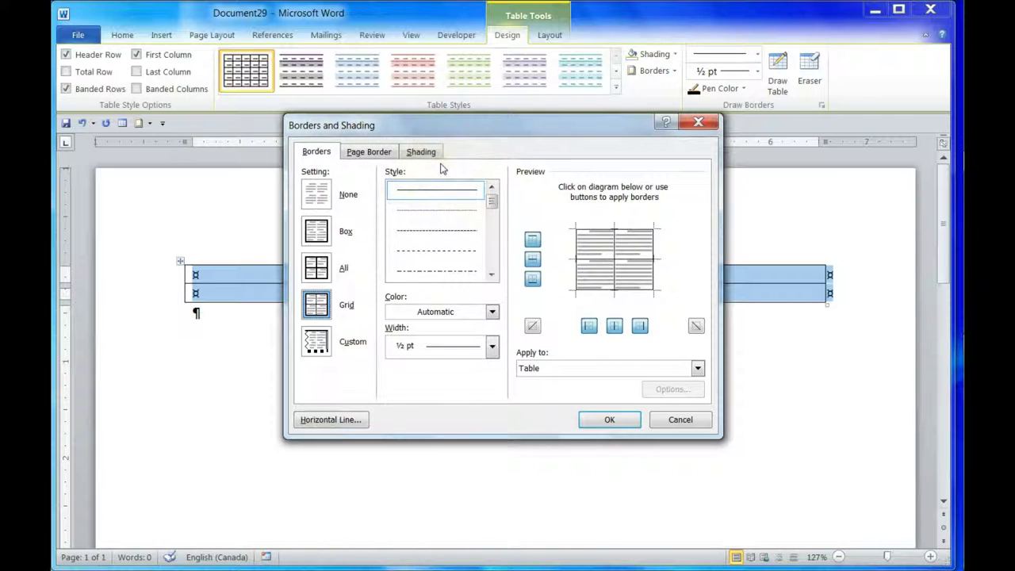
Choose the first 3 pt thick-and-thin line style for the Grid border and apply it to the table
{"action": "key", "text": "Down"}
{"action": "key", "text": "Down"}
{"action": "key", "text": "Down"}
{"action": "key", "text": "Down"}
{"action": "key", "text": "Down"}
{"action": "key", "text": "Down"}
{"action": "key", "text": "Down"}
{"action": "key", "text": "Down"}
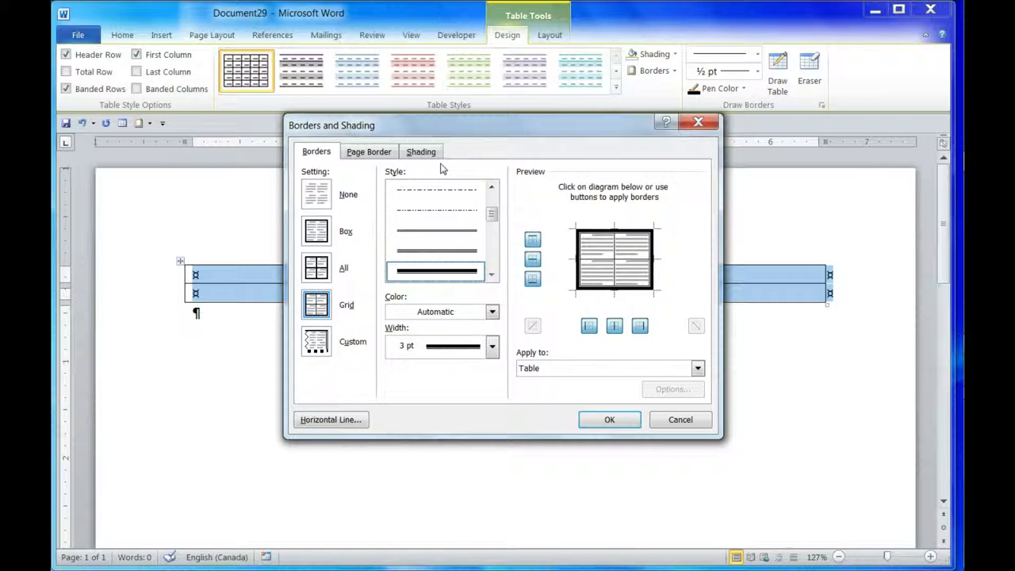
{"action": "key", "text": "Down"}
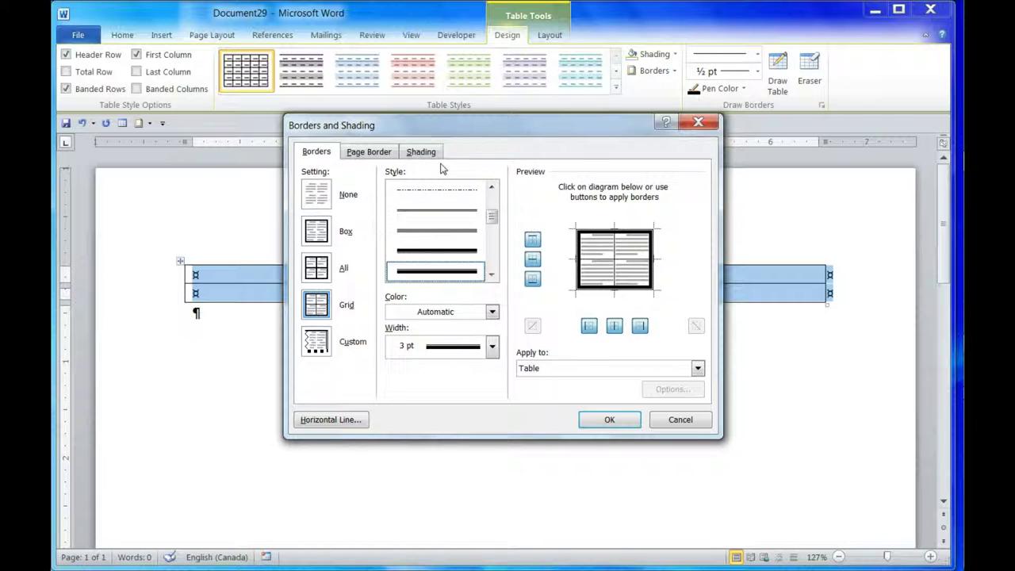
{"action": "key", "text": "Up"}
{"action": "key", "text": "Down"}
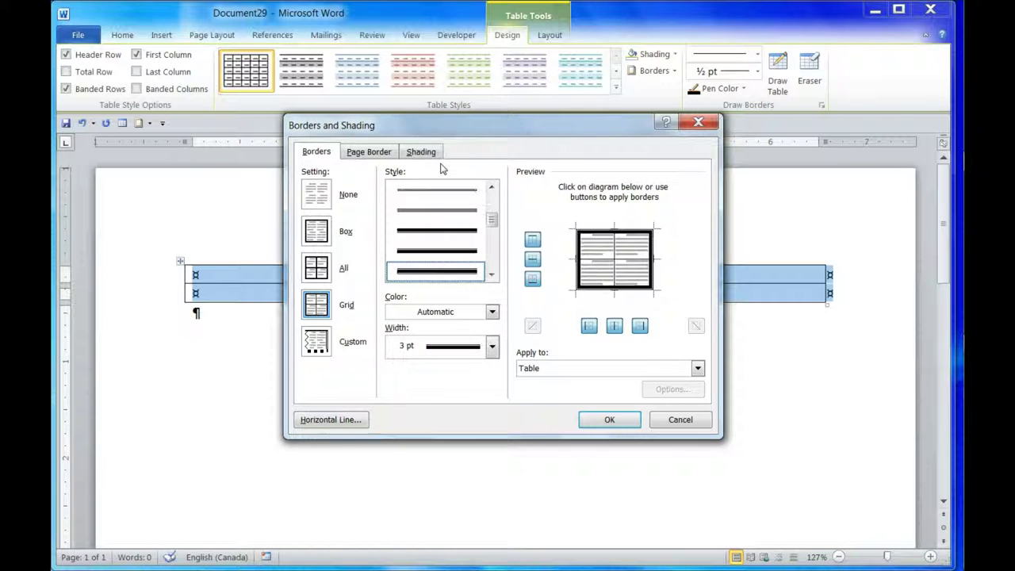
{"action": "key", "text": "Up"}
{"action": "key", "text": "Up"}
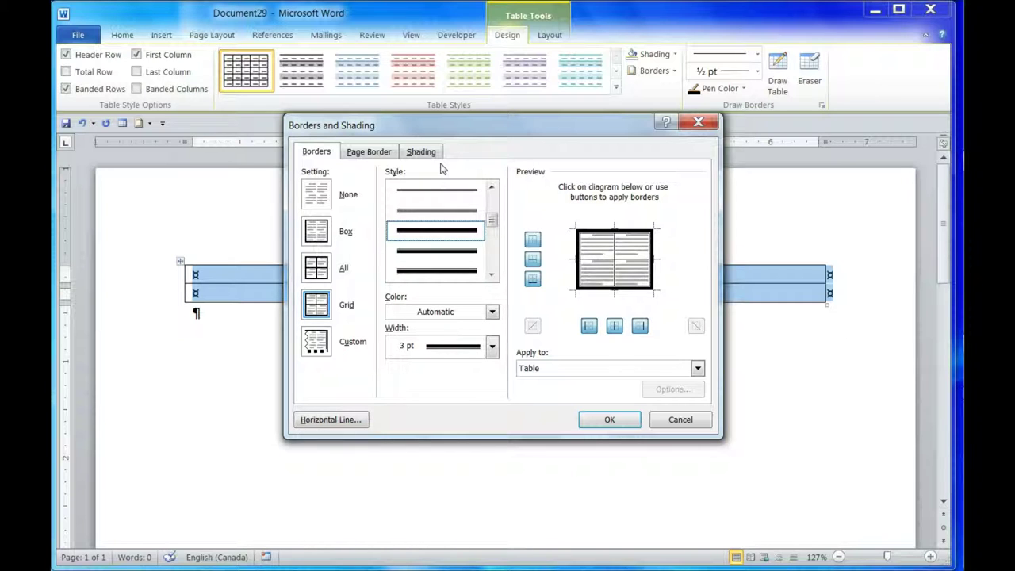
{"action": "key", "text": "Return"}
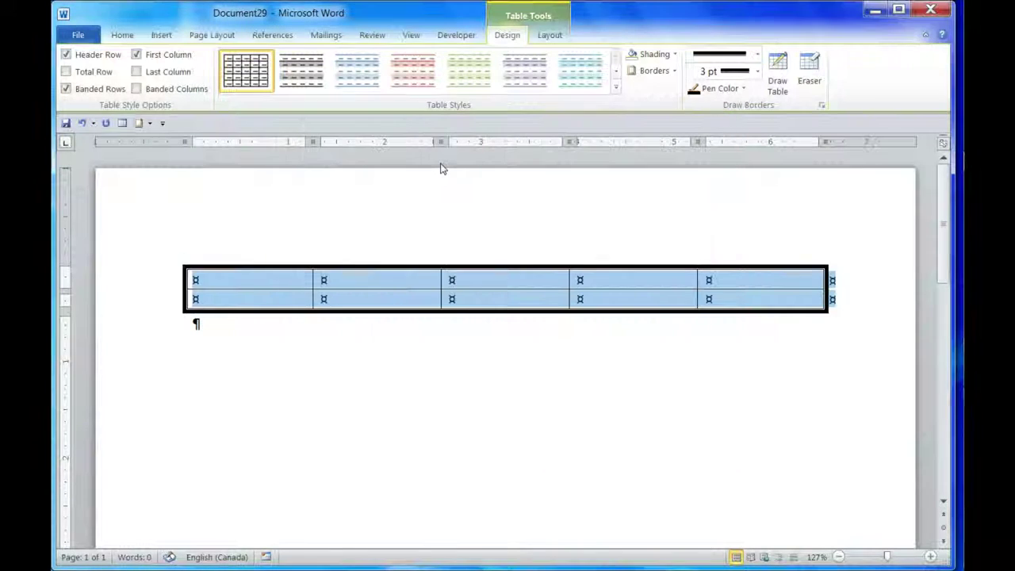
Return the cursor to the table's first cell, look through other ribbon command sets back to Home, and display the key tips
{"action": "key", "text": "ctrl+Home"}
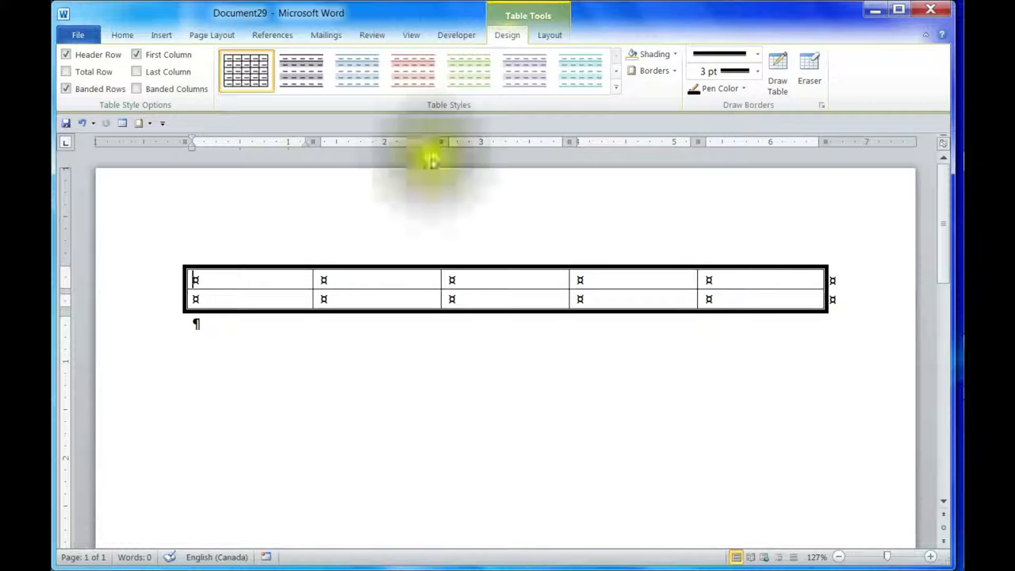
{"action": "left_click", "coordinate": [214, 36]}
{"action": "left_click", "coordinate": [271, 37]}
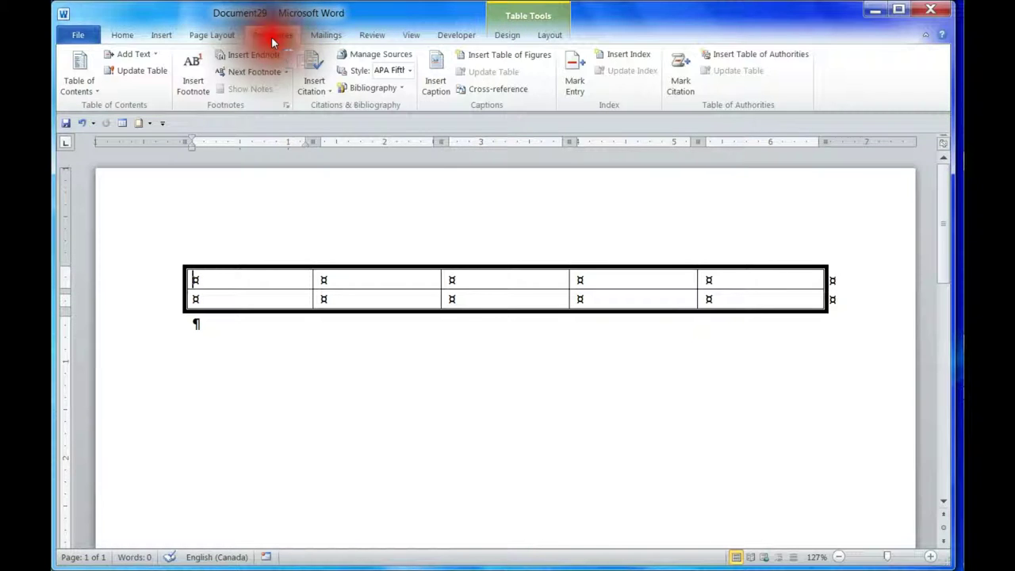
{"action": "left_click", "coordinate": [163, 36]}
{"action": "left_click", "coordinate": [115, 36]}
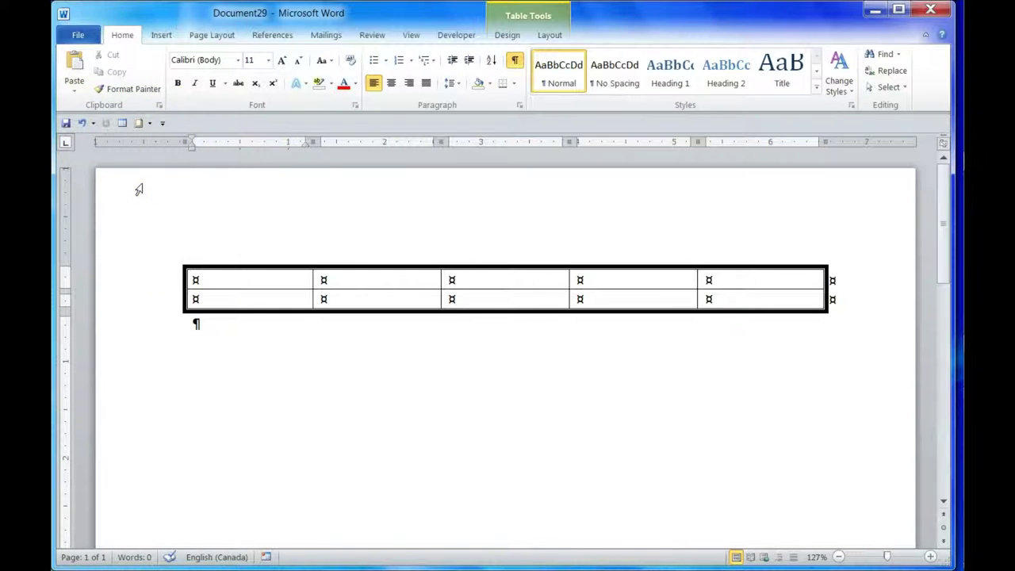
{"action": "key", "text": "alt"}
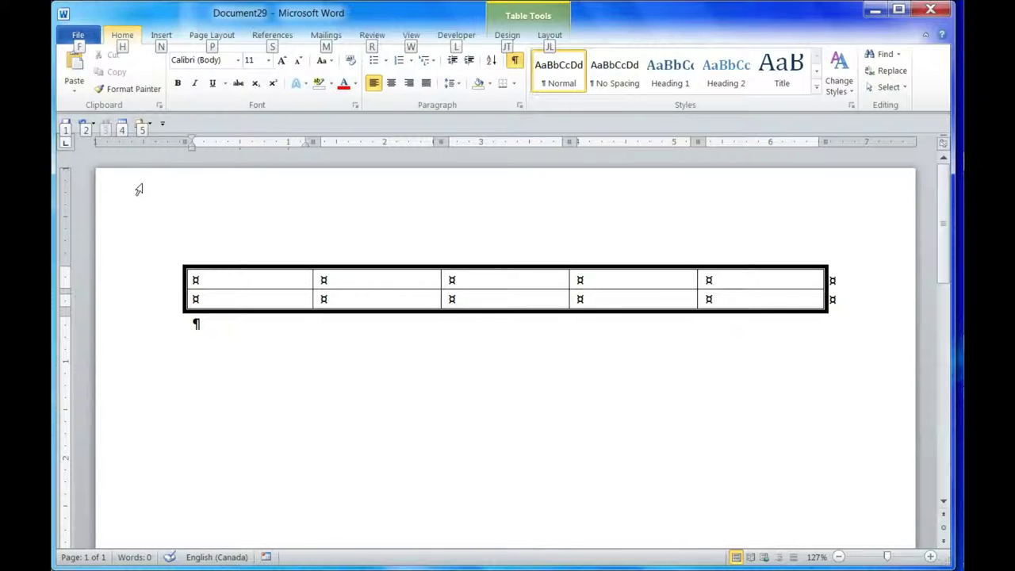